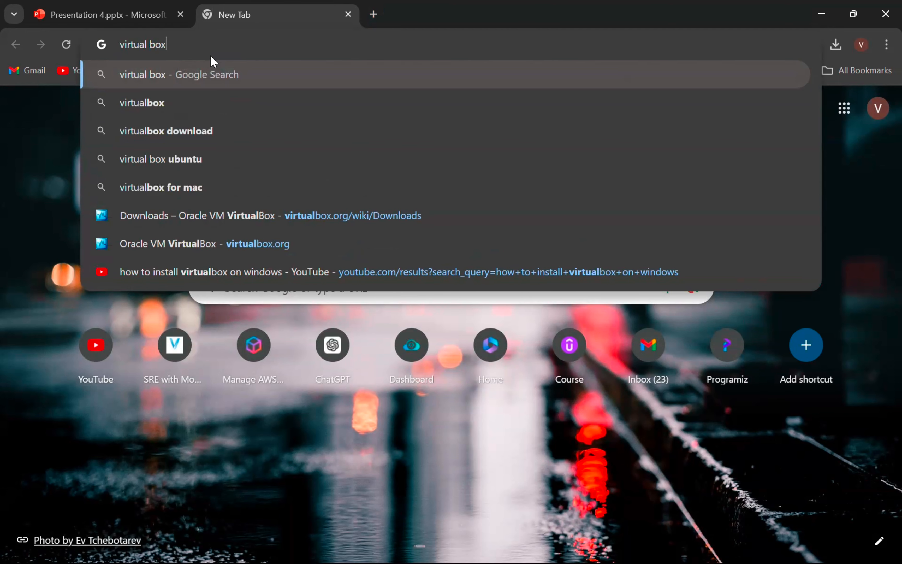
Step: Search Google for 'virtual box' and open the virtualbox.org home page
key(Return)
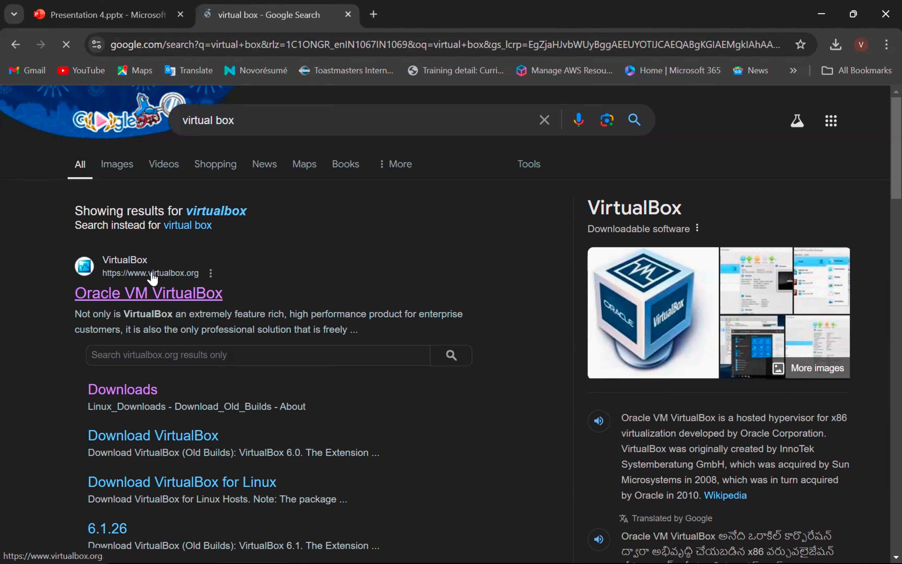
click(166, 294)
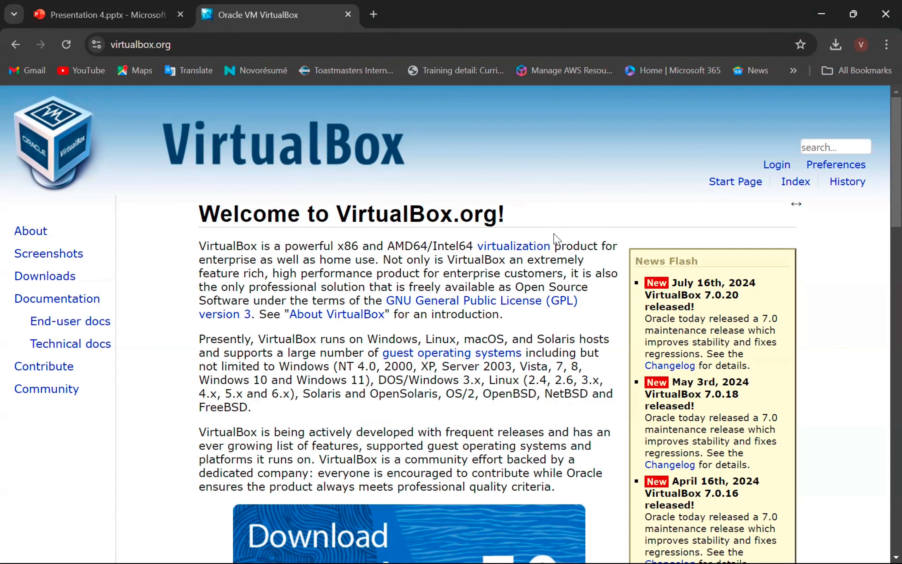
Step: Go from the virtualbox.org home page to the Download VirtualBox 7.0 page
scroll(436, 340, down, 5)
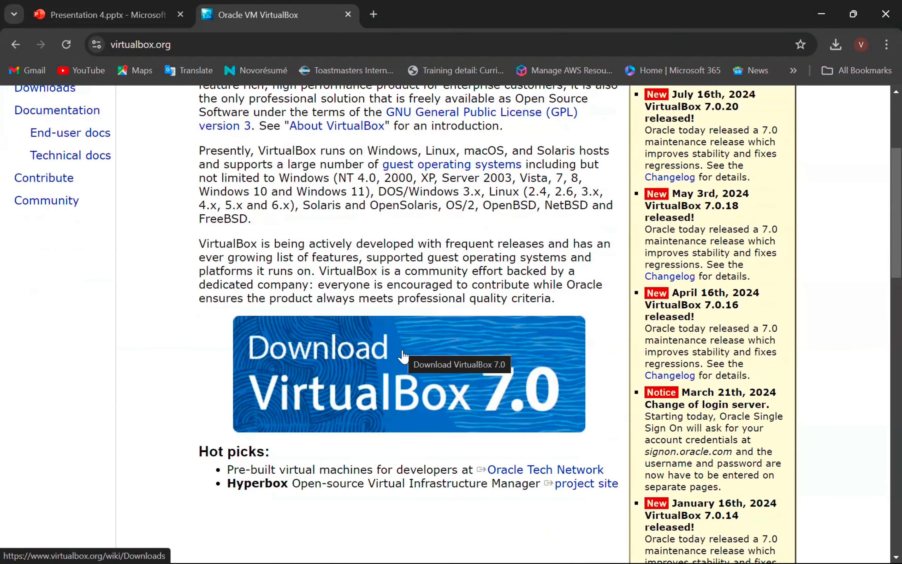
scroll(249, 261, up, 3)
click(28, 185)
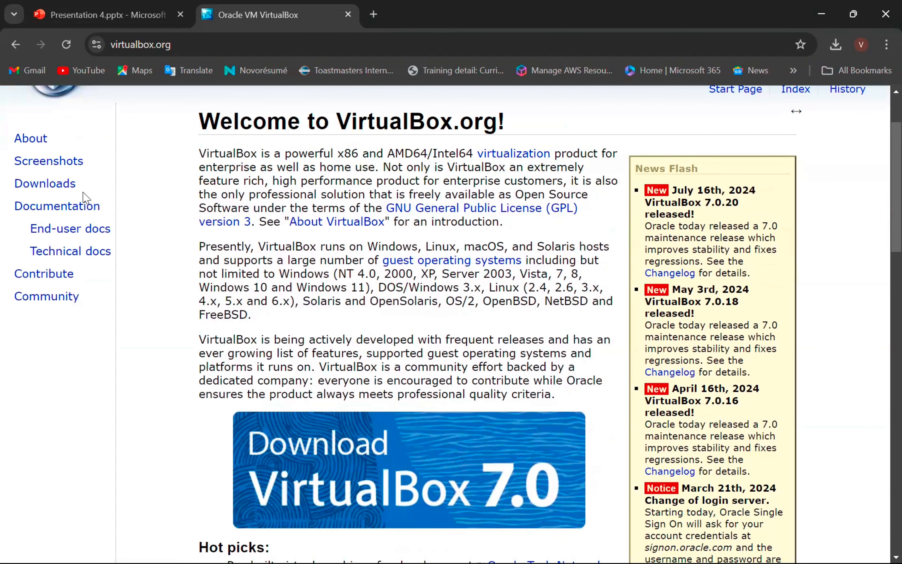
scroll(412, 333, down, 2)
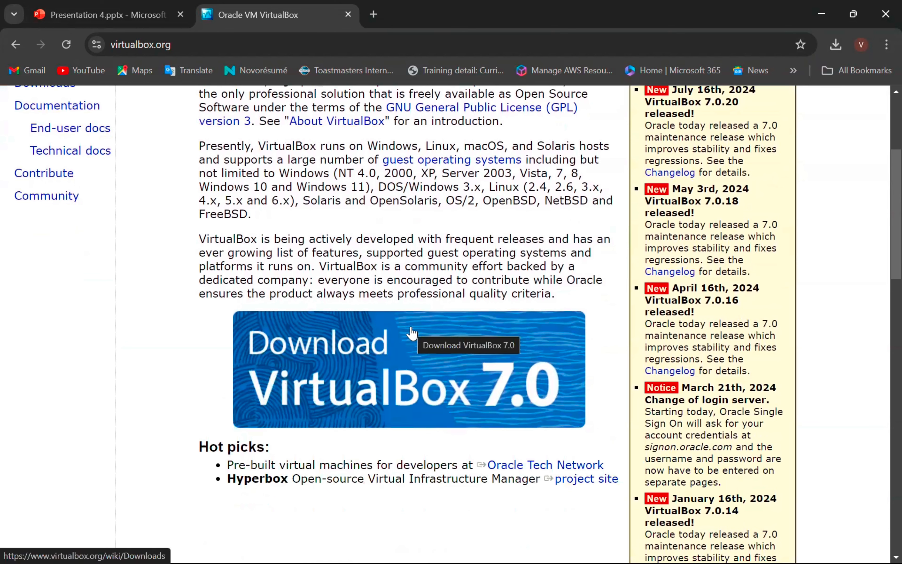
click(347, 367)
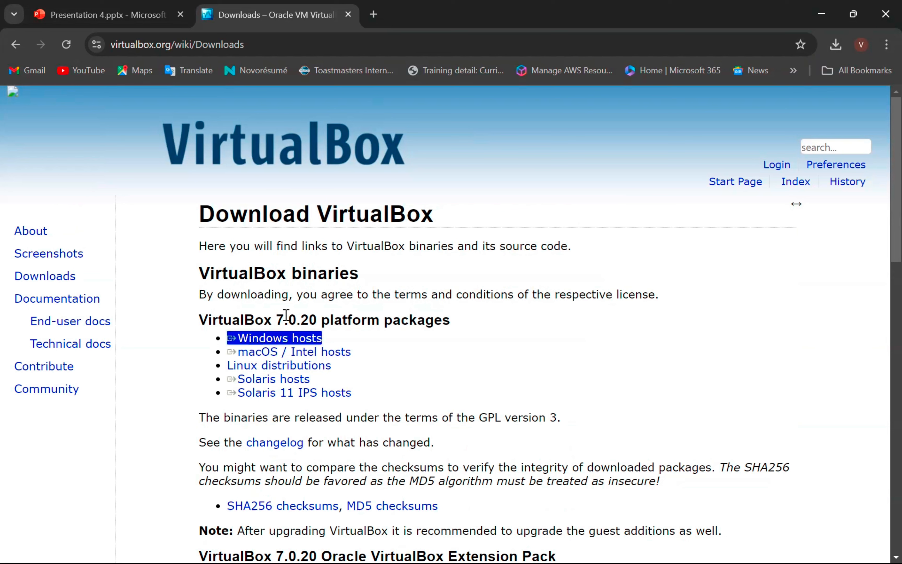
Step: Download the VirtualBox 7.0.20 Windows hosts installer and run the finished .exe
click(282, 345)
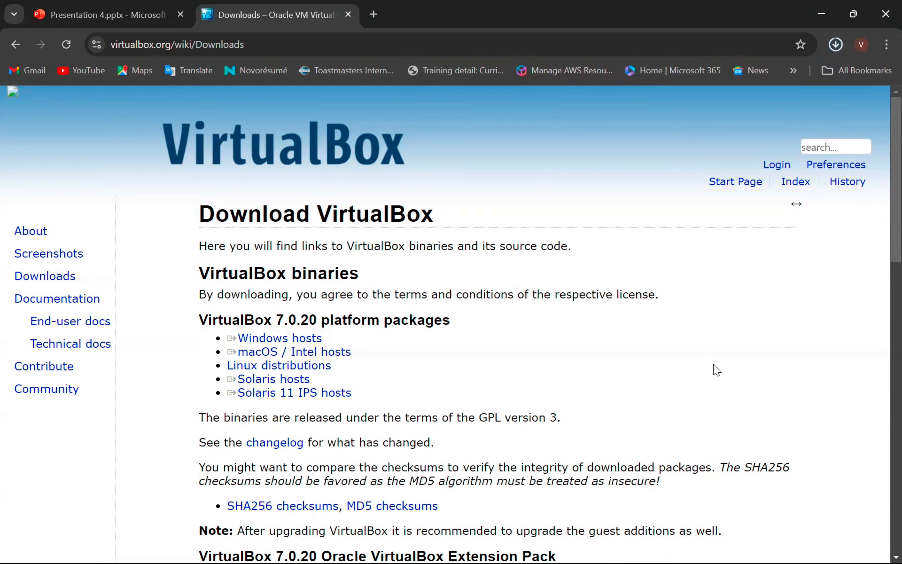
click(835, 45)
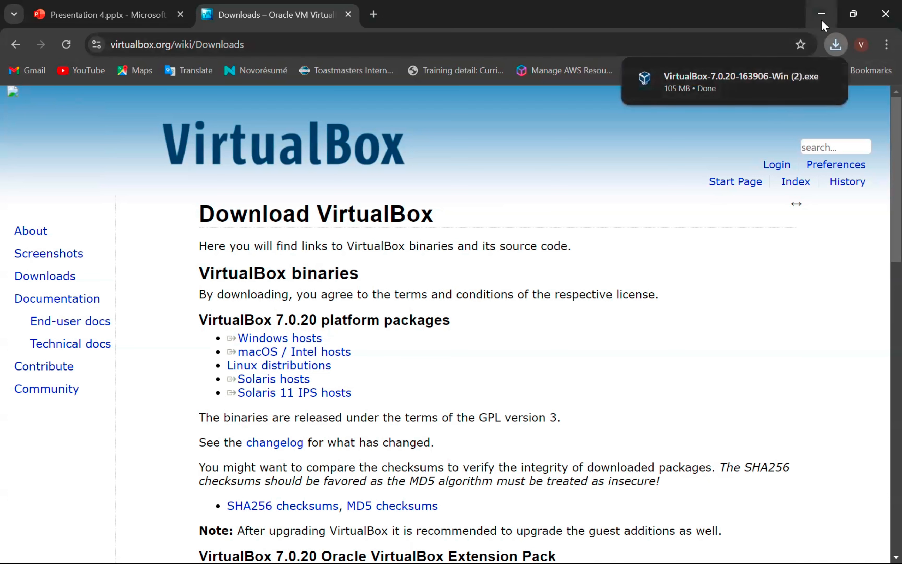
click(725, 82)
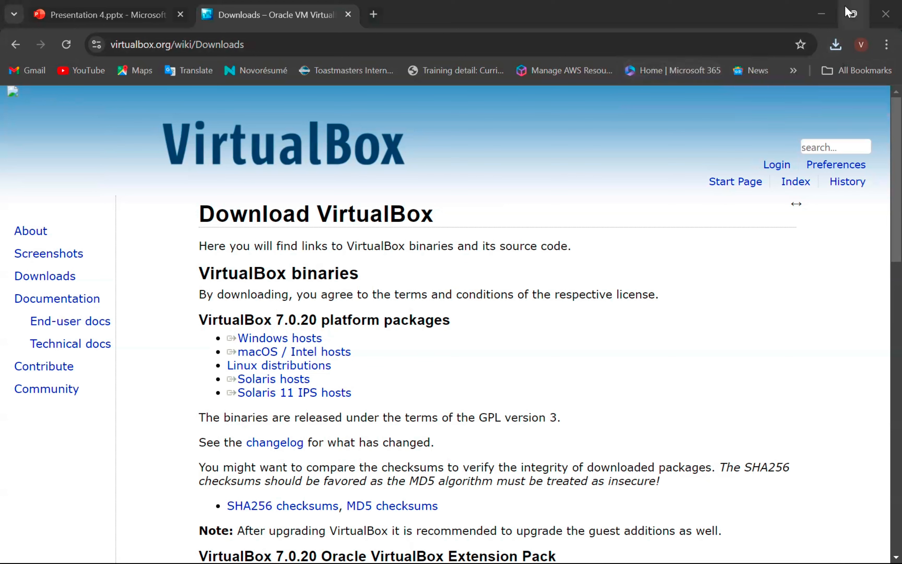
Step: Minimize Chrome and advance the VirtualBox 7.0.20 Setup wizard past its welcome page
click(822, 15)
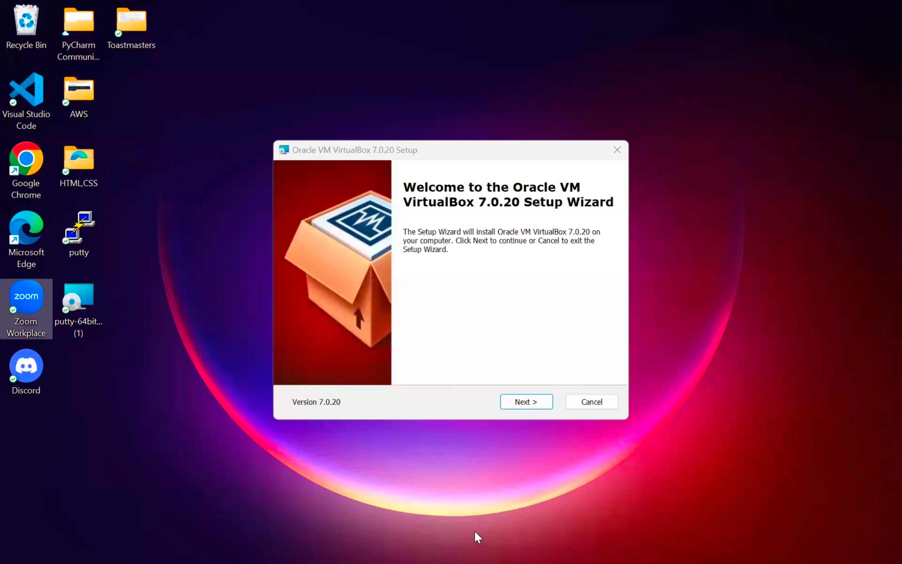
mouse_move(476, 537)
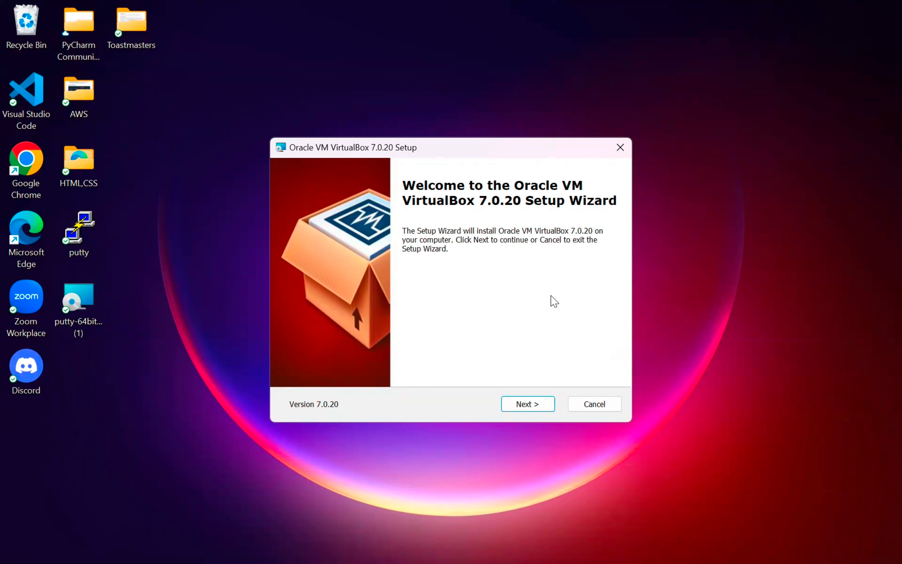
click(528, 405)
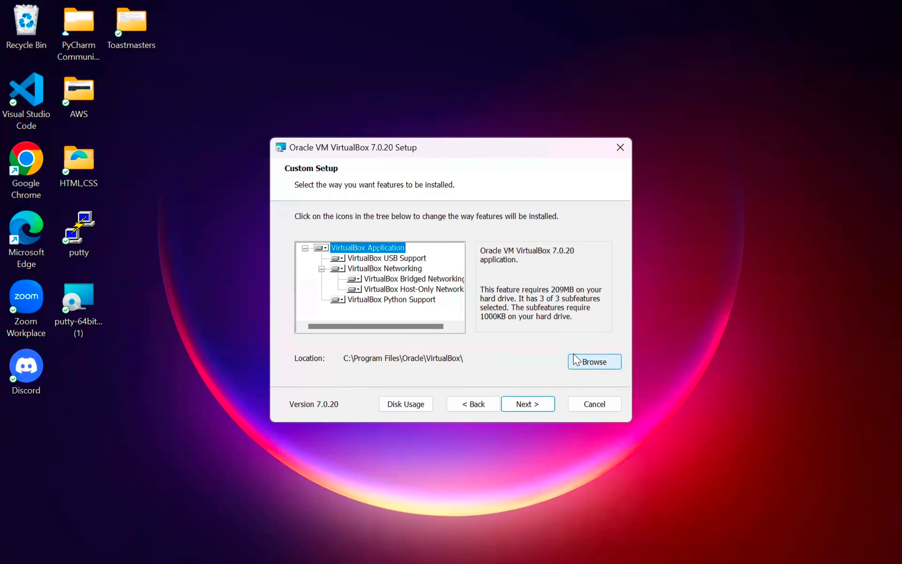
Step: Keep default features and shortcuts, accepting the Network Interfaces and Missing Dependencies warnings
click(526, 405)
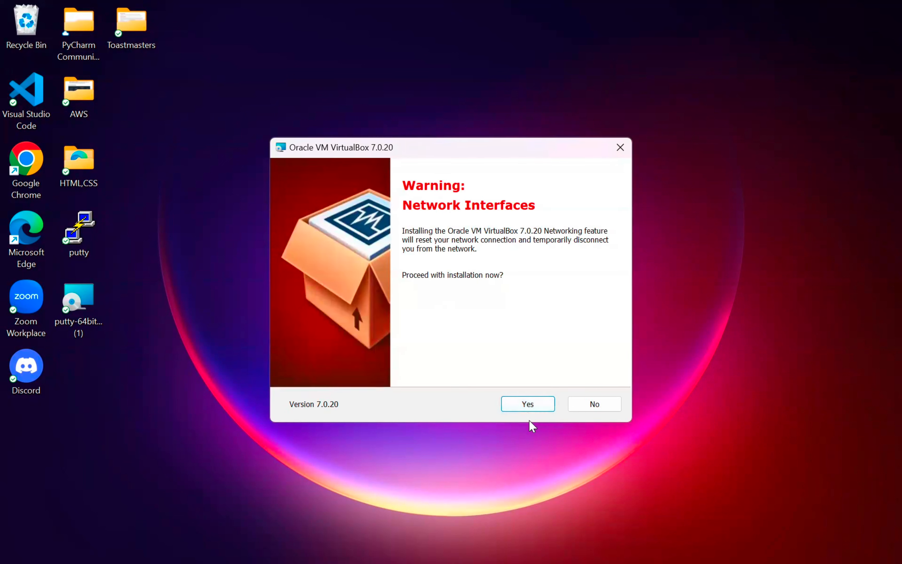
click(531, 410)
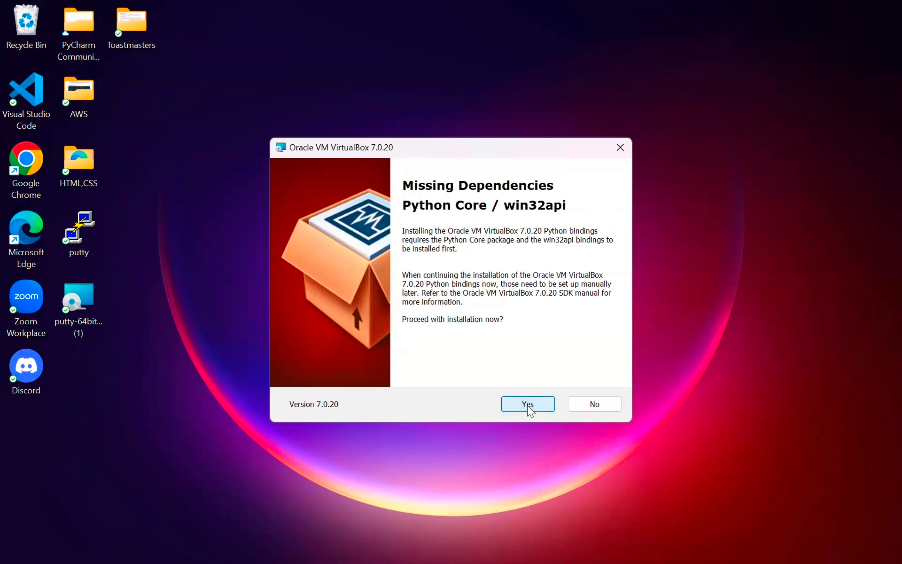
click(530, 410)
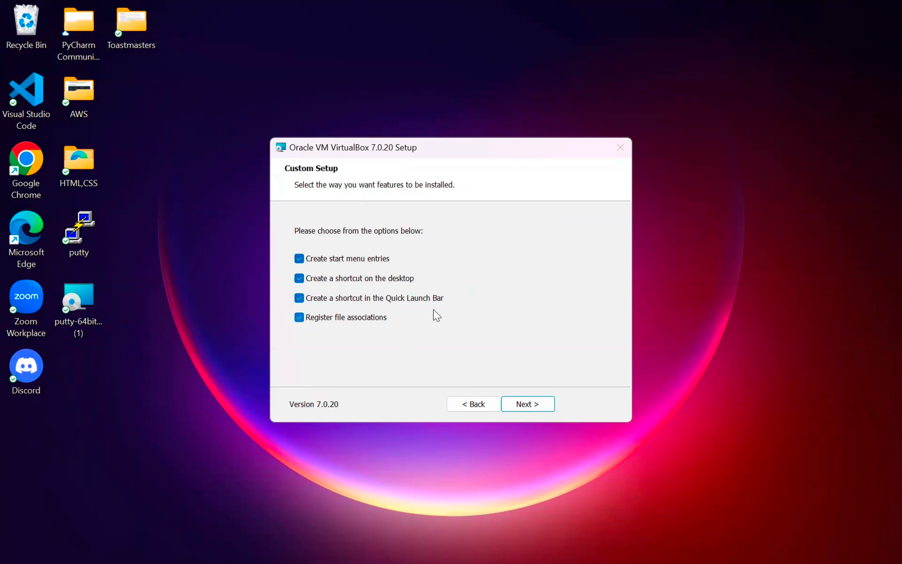
click(522, 407)
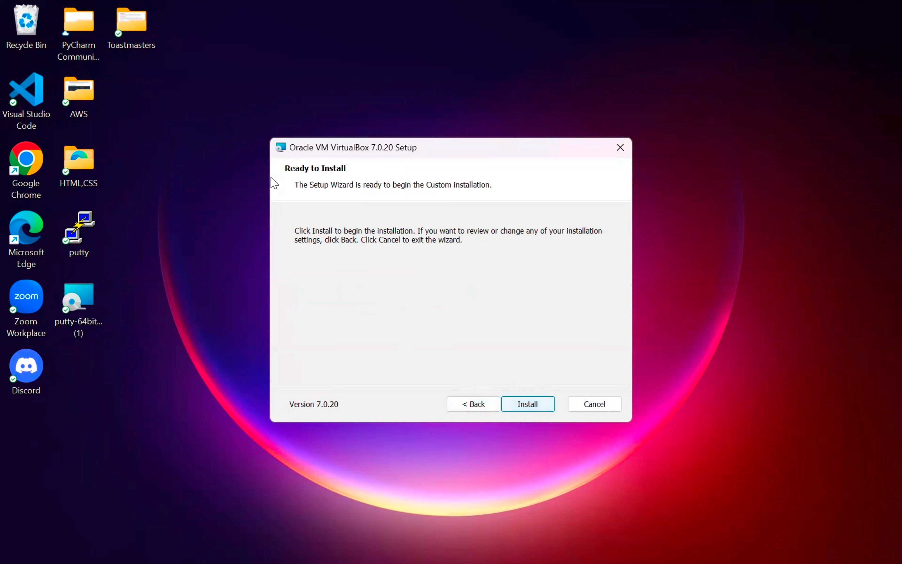
Step: Install VirtualBox 7.0.20 and finish with 'Start Oracle VM VirtualBox after installation' ticked
click(534, 407)
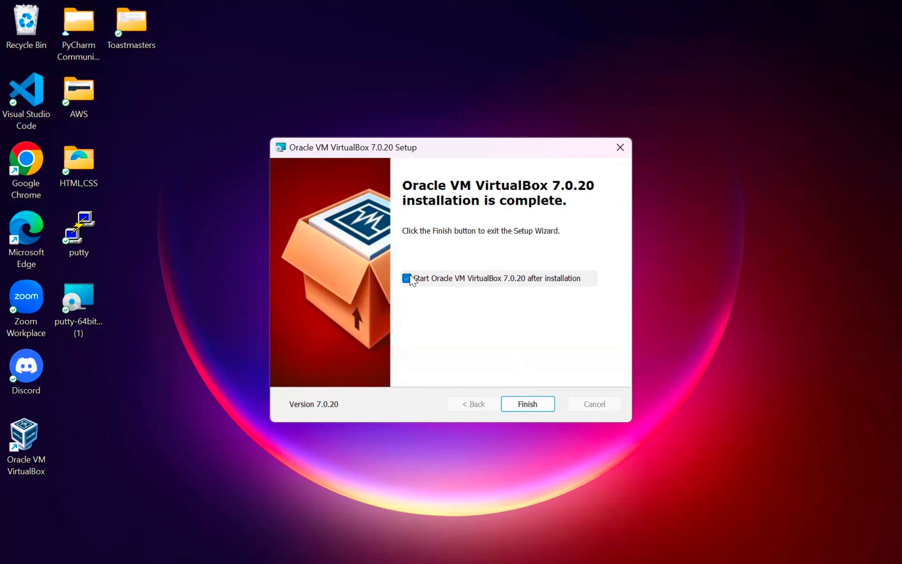
click(537, 408)
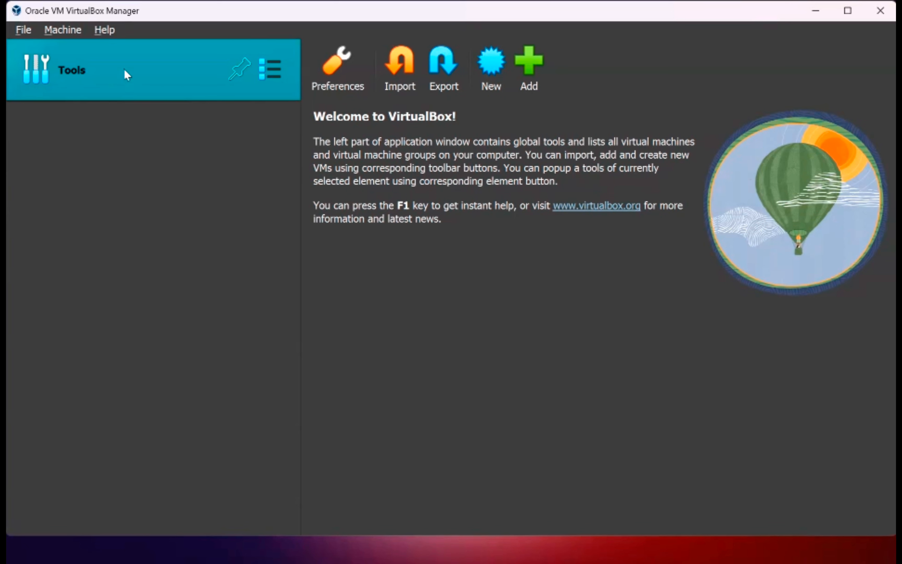
Step: Open Machine > New, cancel the Create Virtual Machine dialog, and minimize the Manager
click(64, 33)
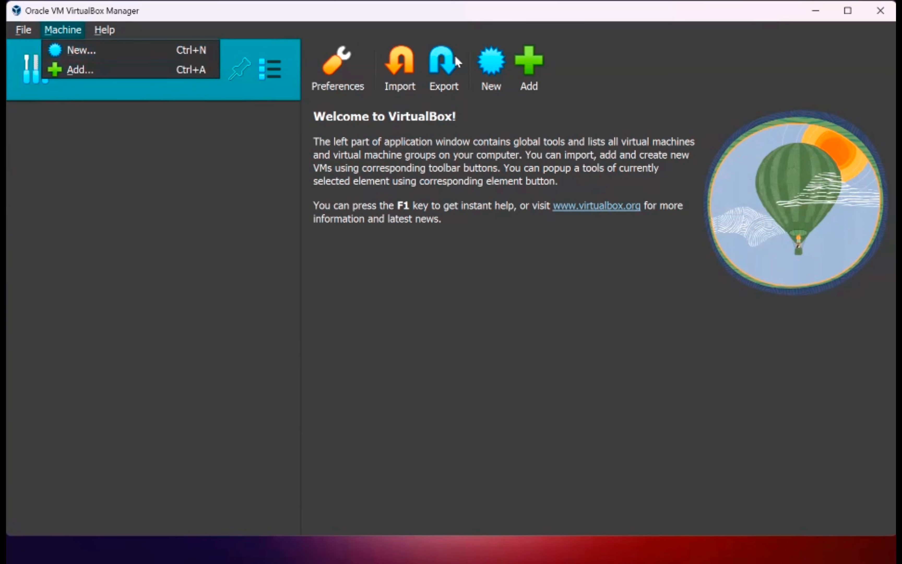
click(489, 67)
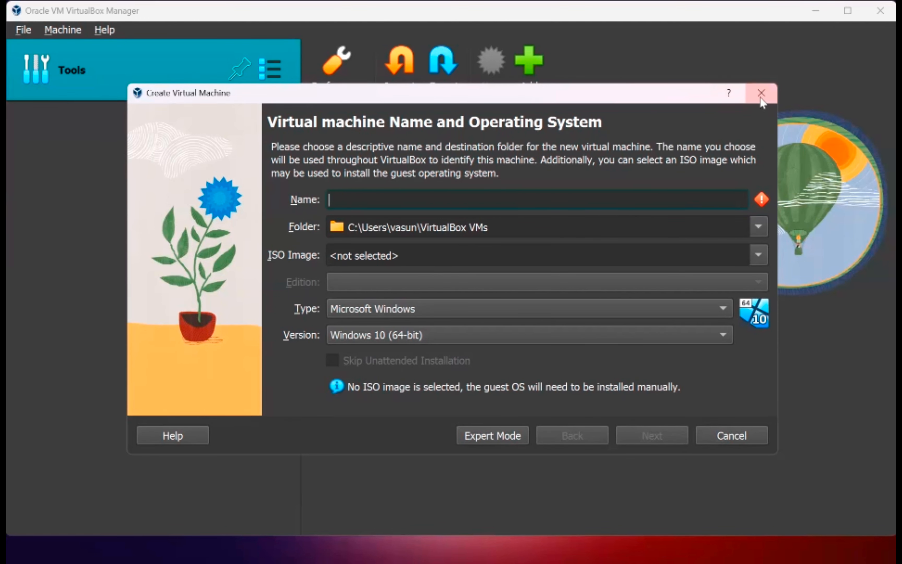
click(718, 433)
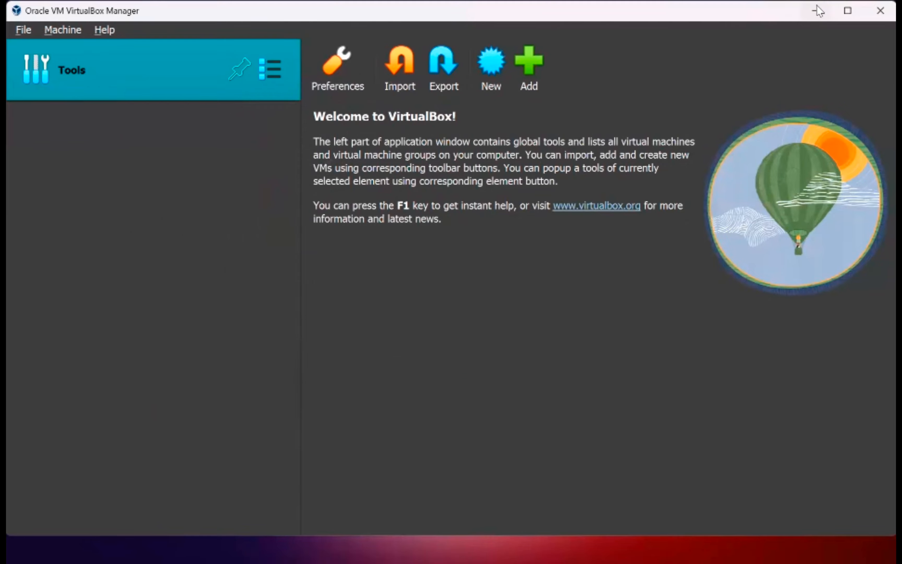
click(817, 11)
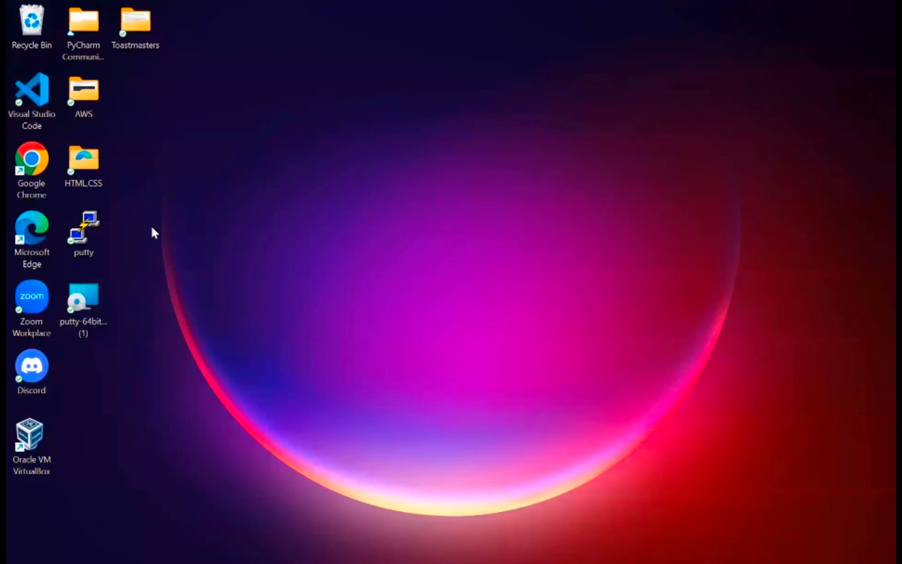
Step: Launch Chrome maximized and search Google for 'ubuntu download' from the address bar
double_click(32, 165)
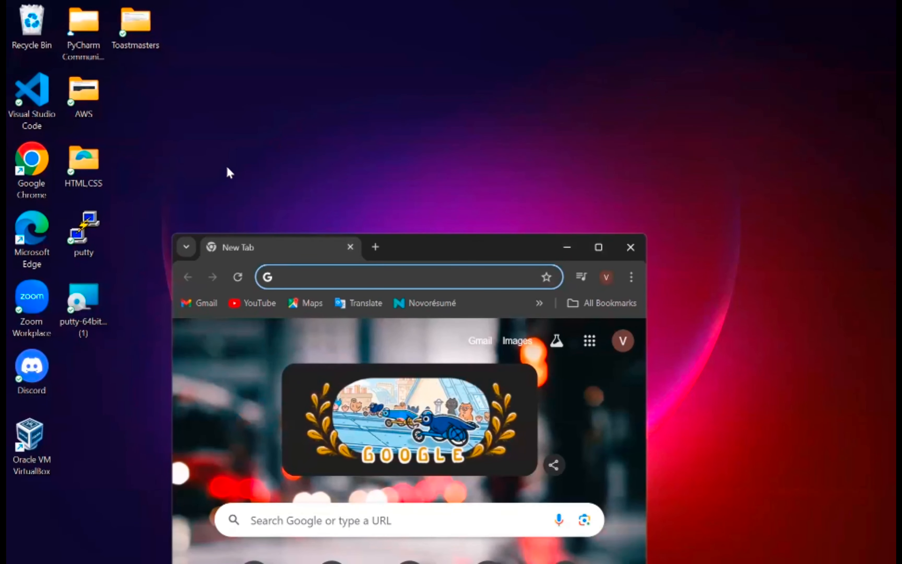
click(598, 247)
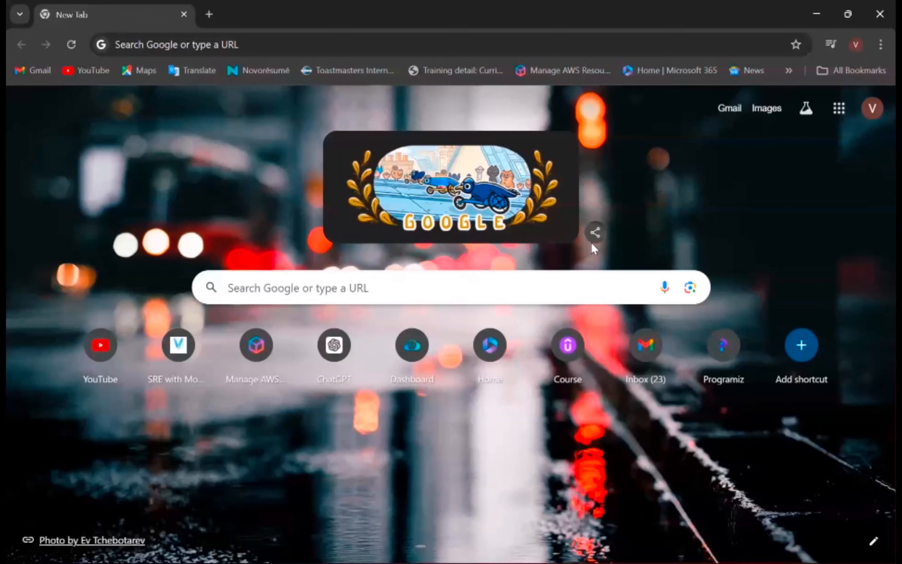
click(593, 243)
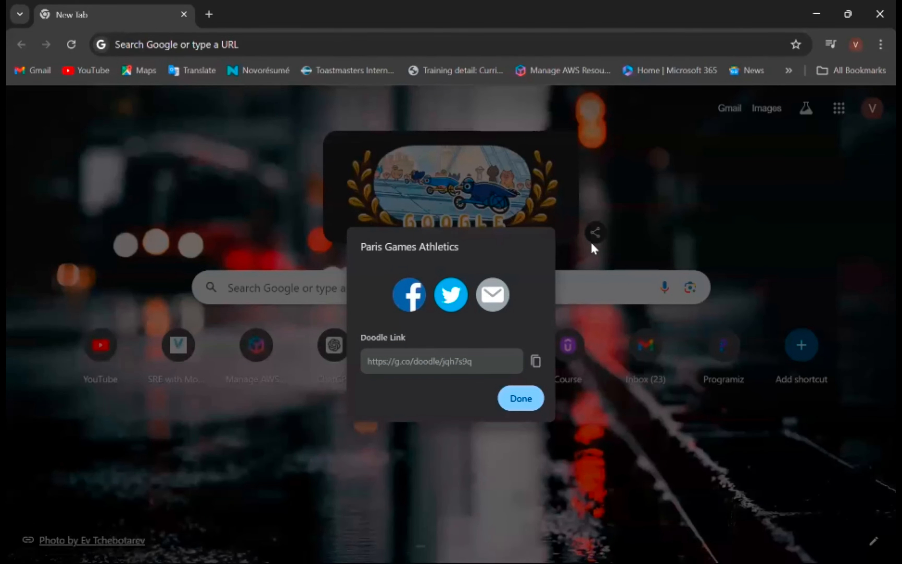
click(379, 37)
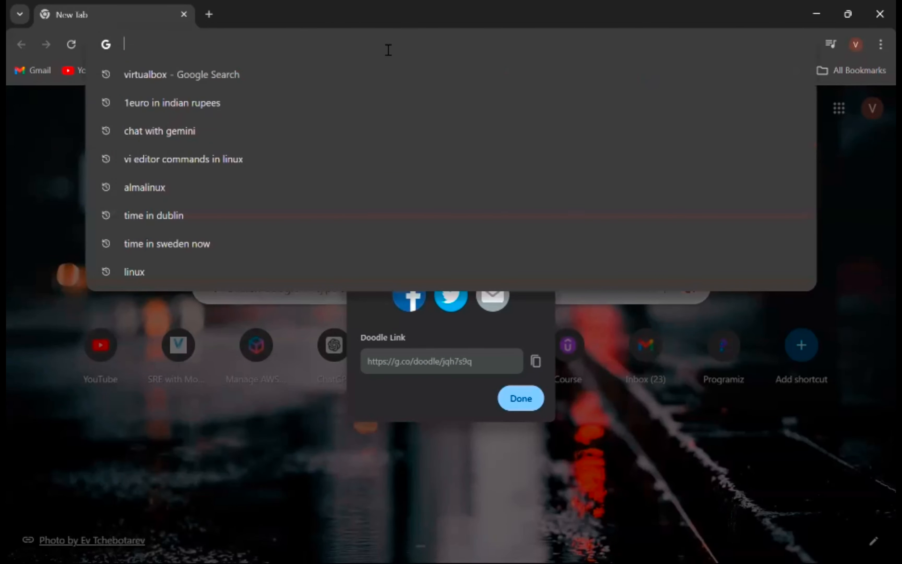
text(ubu)
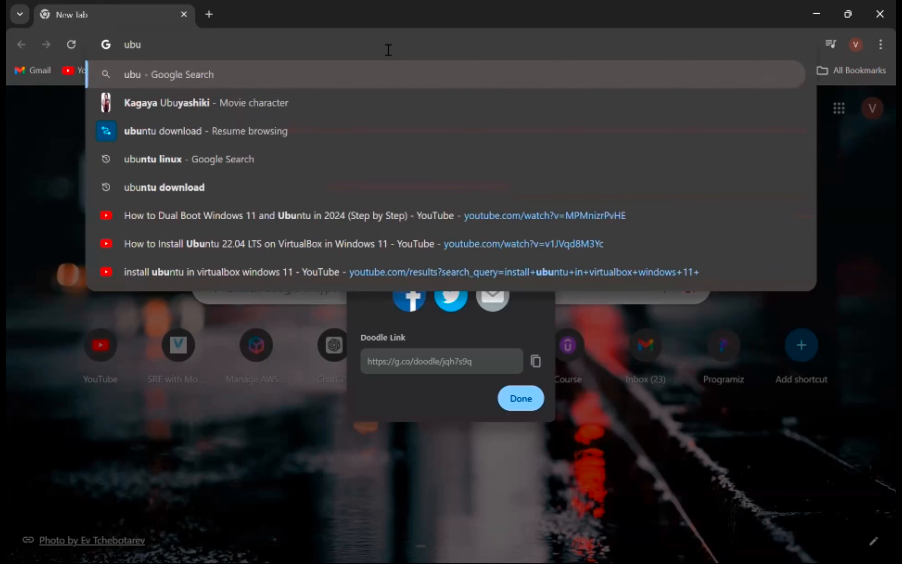
text(ntu)
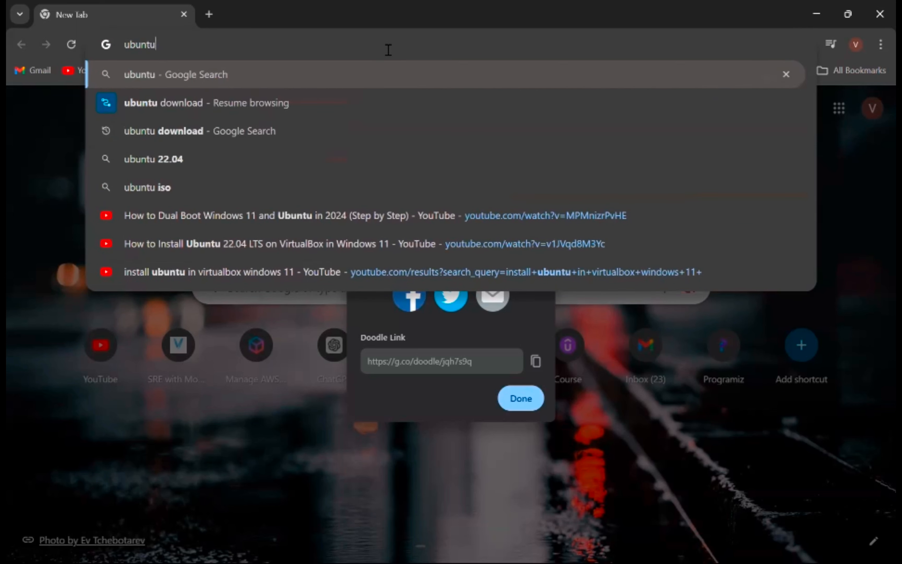
click(183, 129)
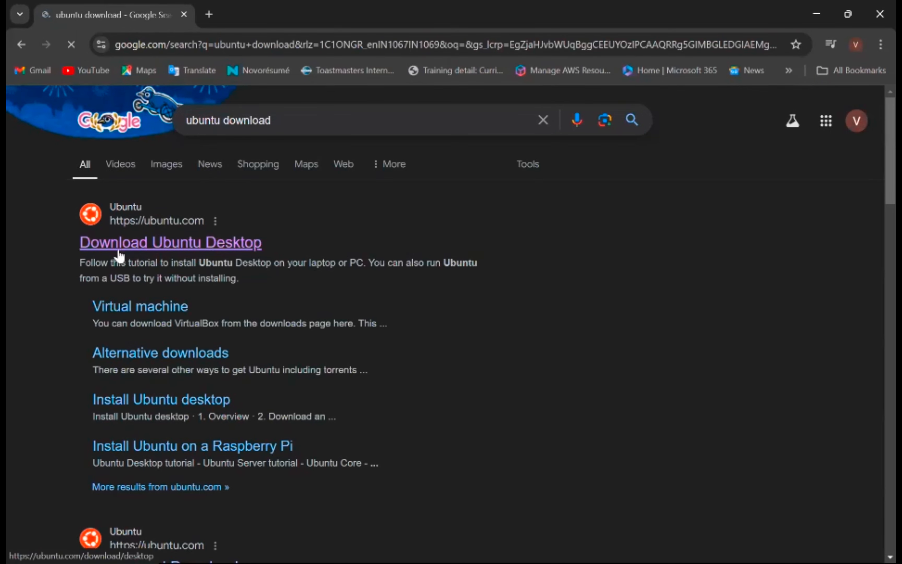
Step: Open the Download Ubuntu Desktop page and start downloading Ubuntu 24.04.1 LTS
click(211, 248)
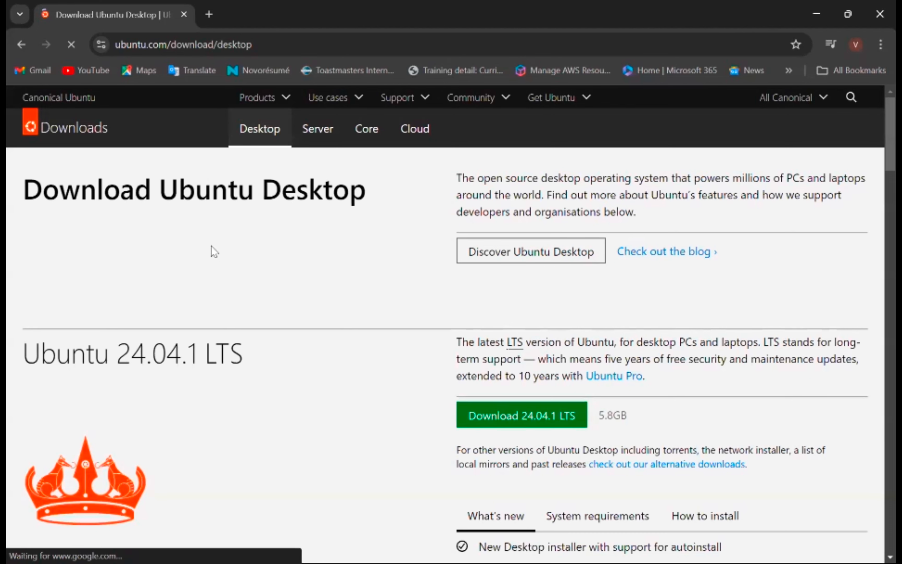
scroll(599, 383, down, 2)
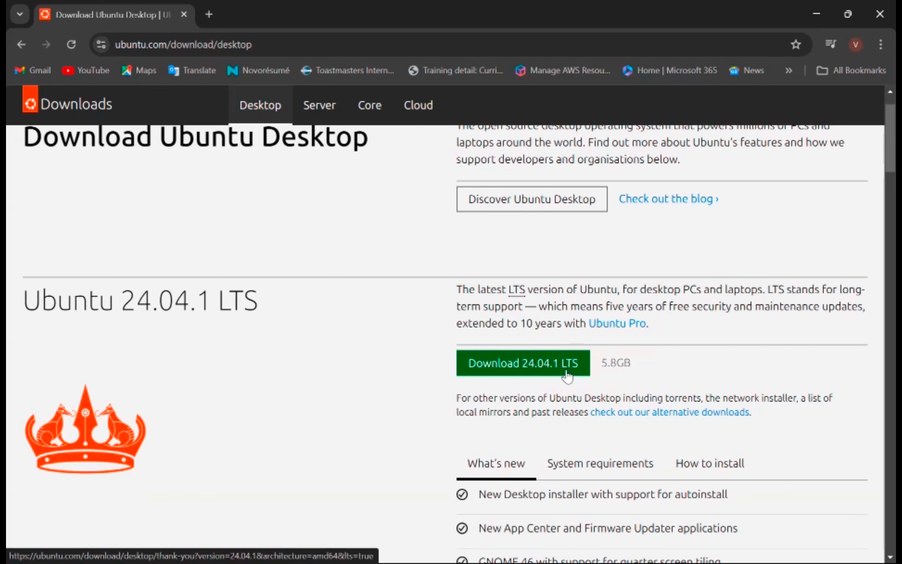
click(521, 369)
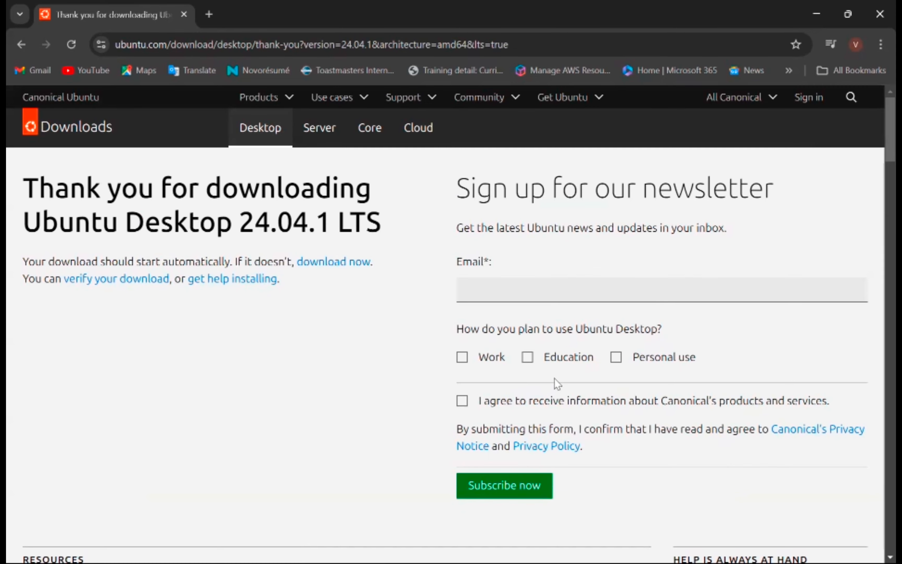
Step: Pause the ubuntu-24.04.1-desktop-amd64.iso download in Chrome's downloads panel
scroll(553, 384, down, 2)
scroll(551, 380, up, 1)
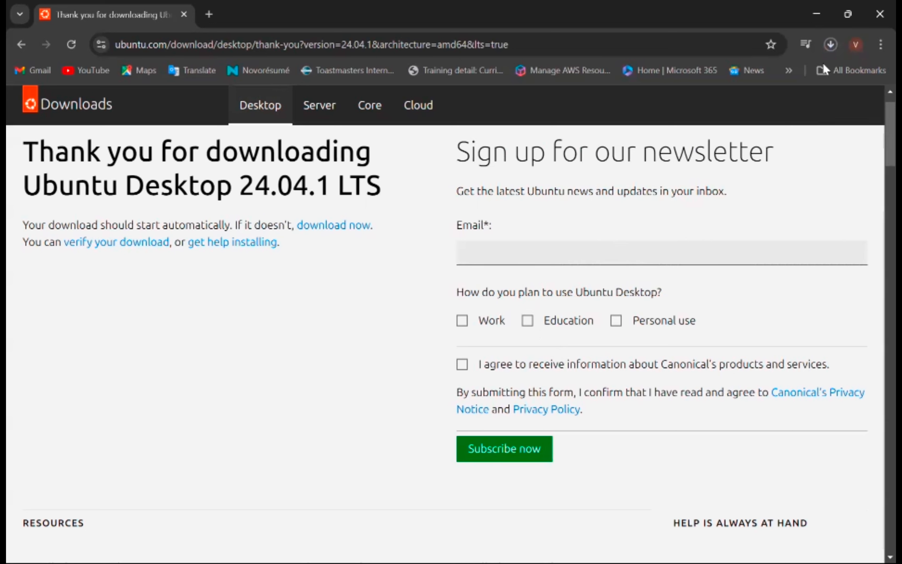
click(829, 47)
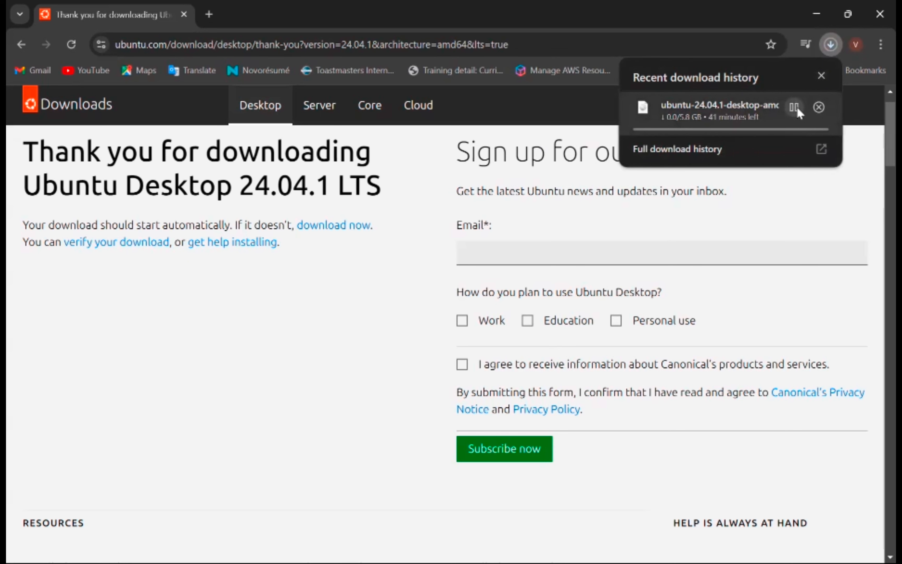
click(795, 107)
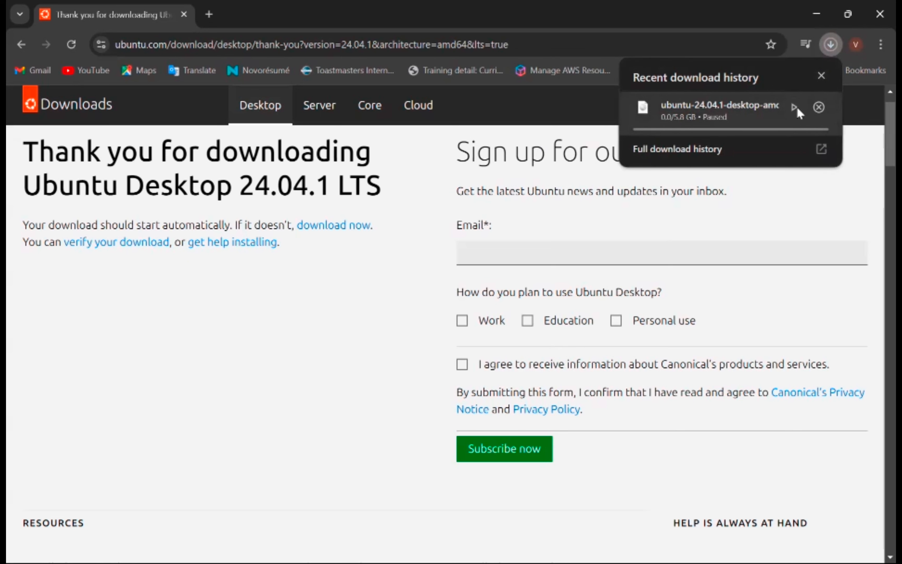
Step: Check the Ubuntu 24.04 ISO in Downloads, then minimize Chrome and File Explorer
click(396, 547)
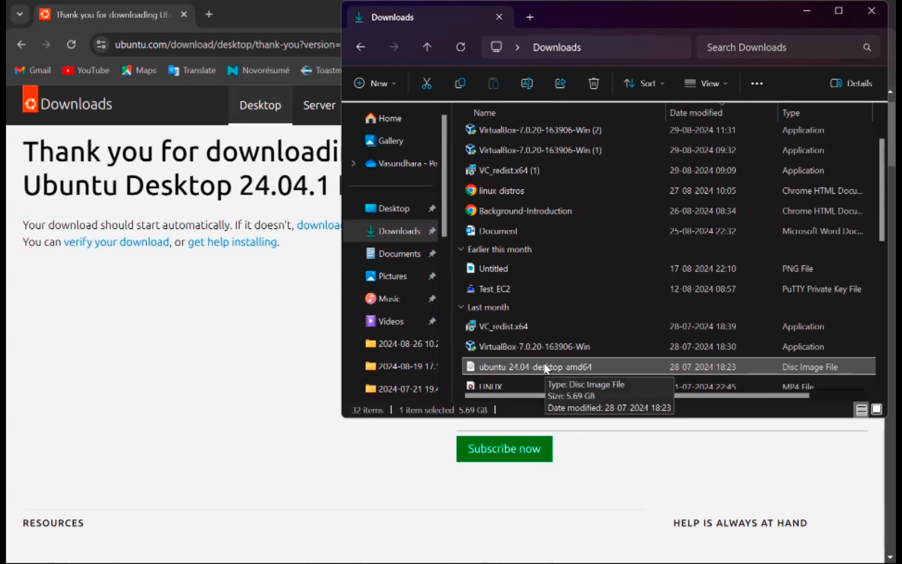
click(312, 316)
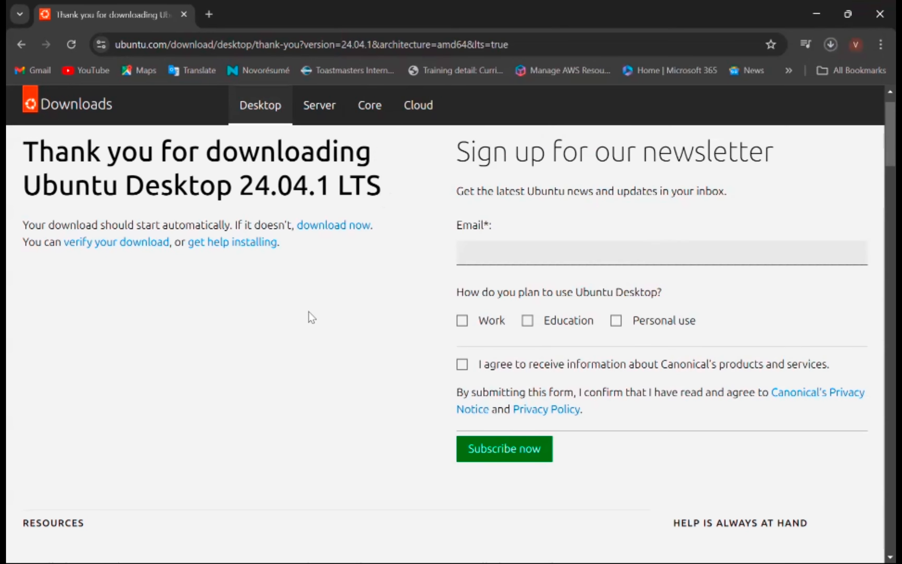
click(823, 5)
click(815, 20)
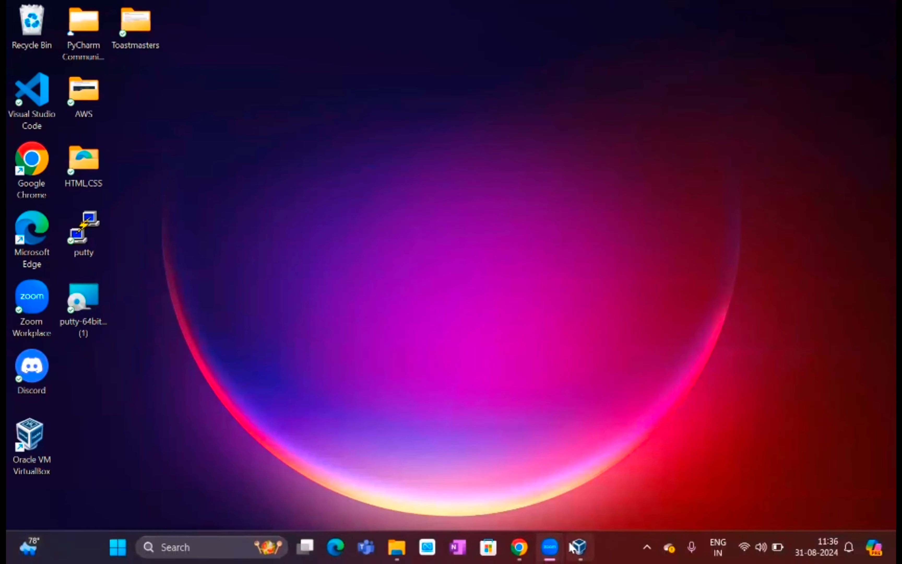
Step: In VirtualBox Manager, start a new VM named 'ubuntu 24.4' with type Linux and version Ubuntu (64-bit)
click(582, 548)
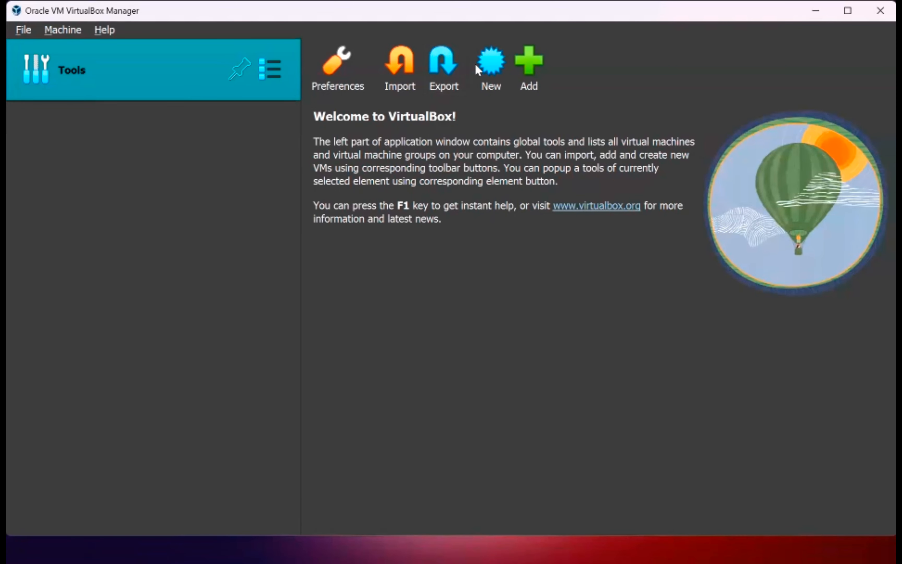
click(487, 67)
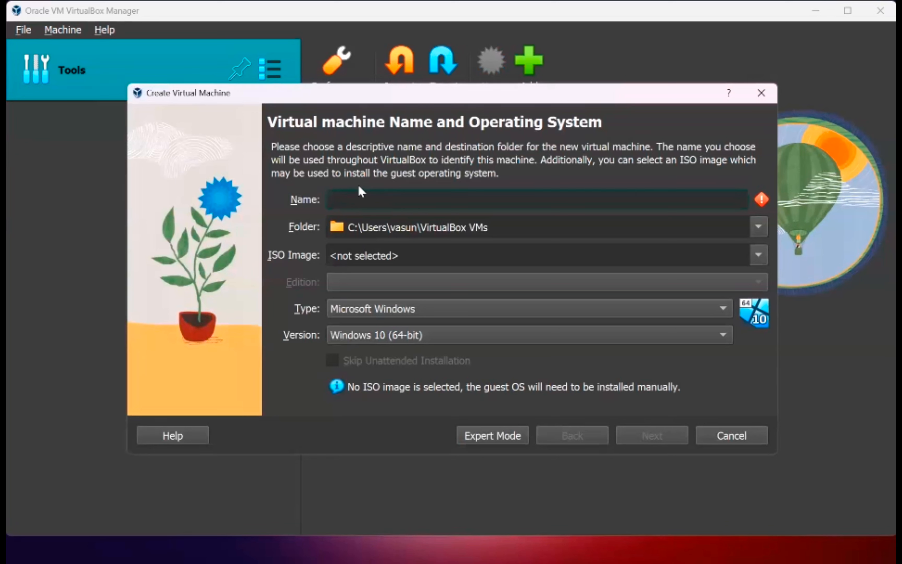
text(ubuntu 24.4)
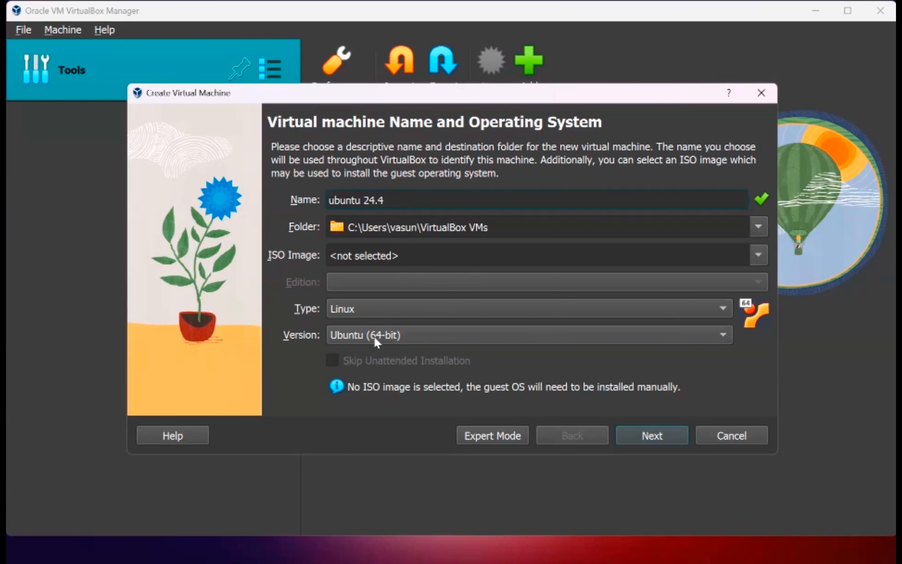
click(351, 311)
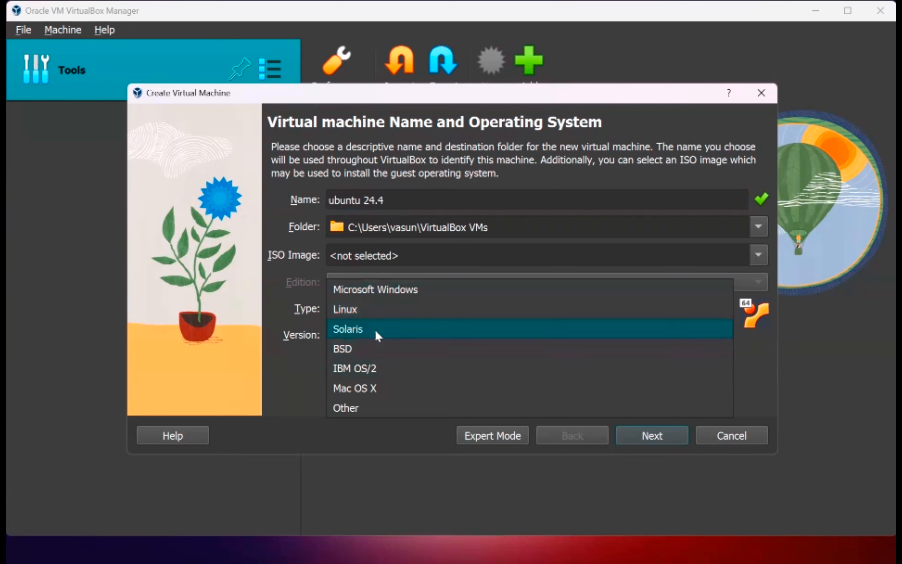
click(265, 363)
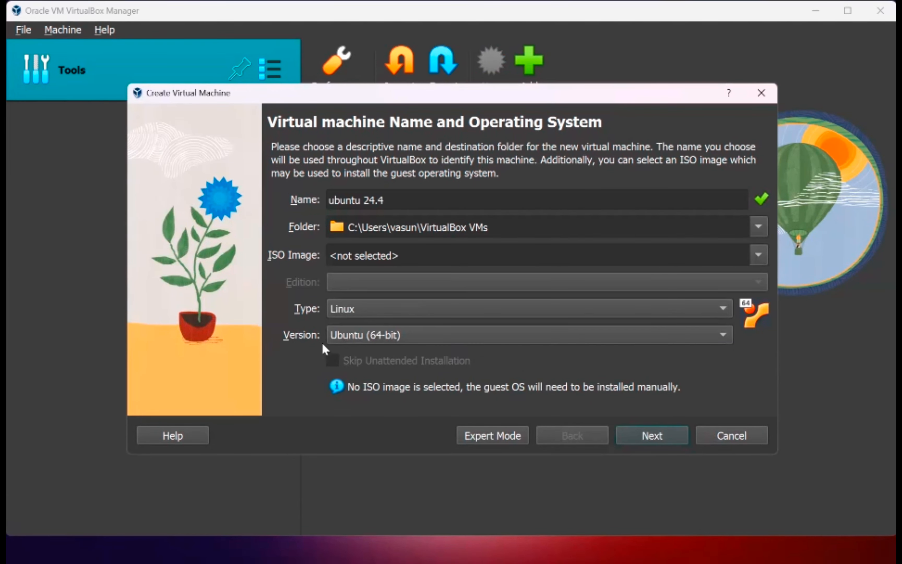
click(361, 336)
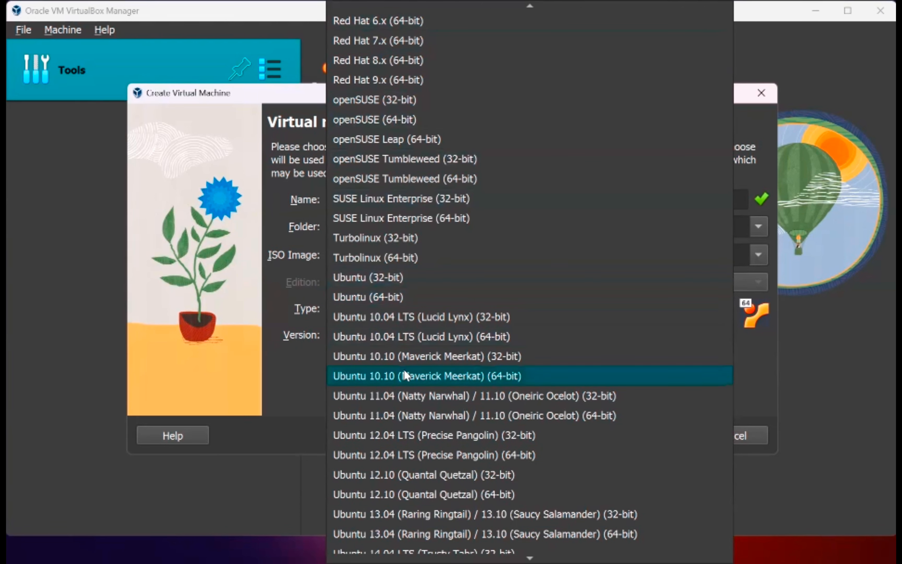
click(293, 359)
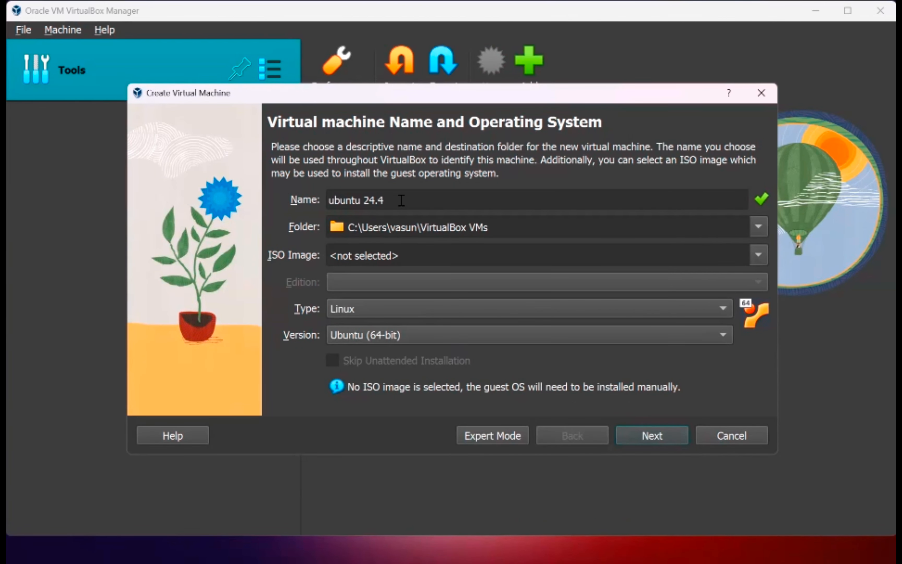
Step: Allocate 10998 MB of base memory and 8 processors to the new machine
click(661, 437)
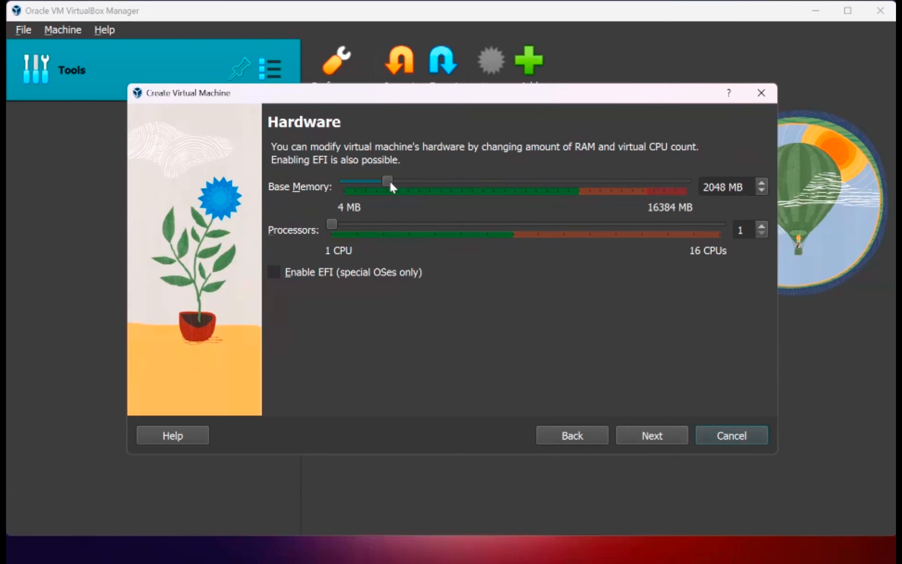
drag(396, 185, 577, 193)
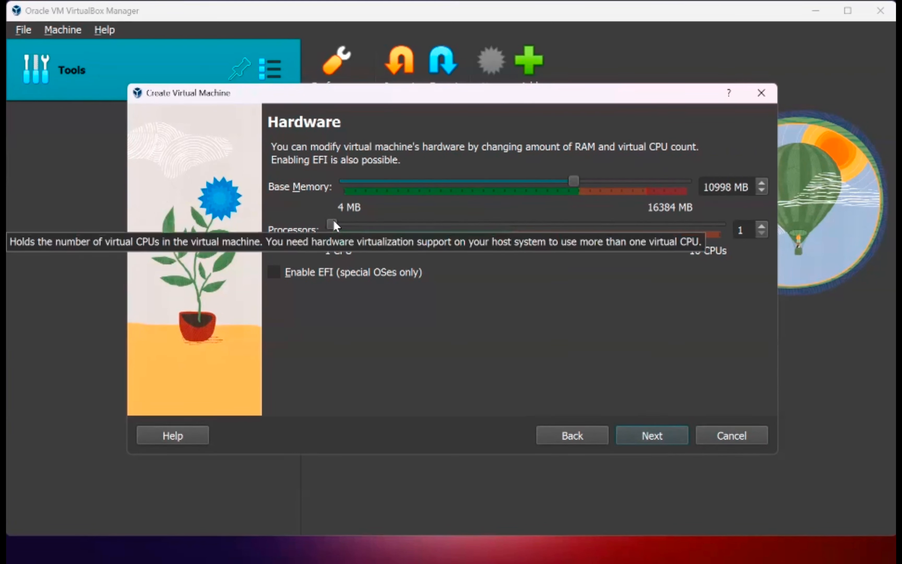
drag(336, 221, 516, 224)
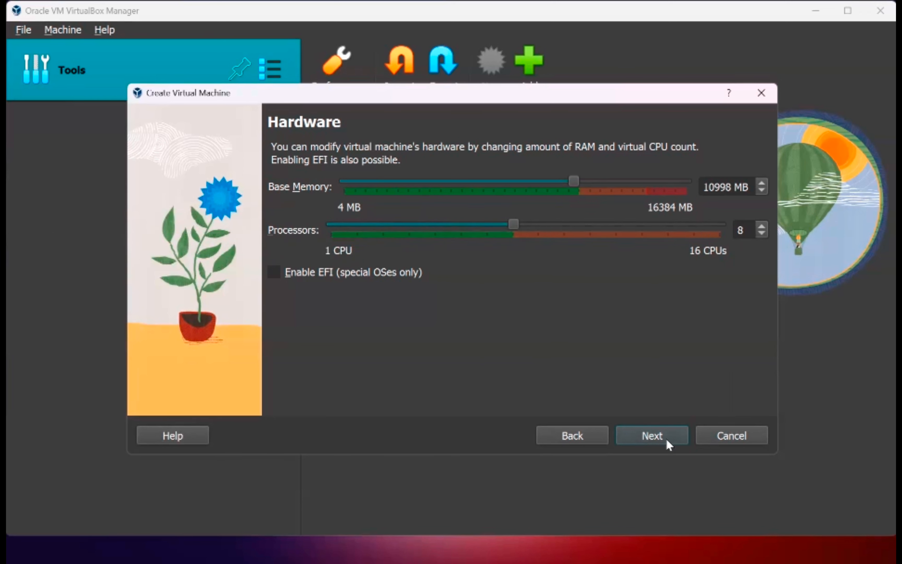
click(650, 427)
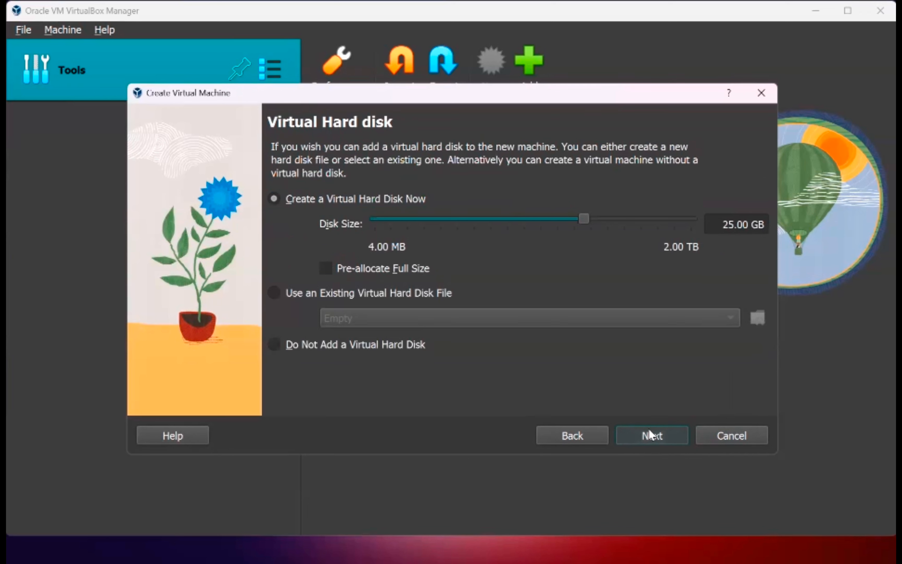
Step: Keep the 25.00 GB virtual disk and finish creating ubuntu 24.4
click(649, 429)
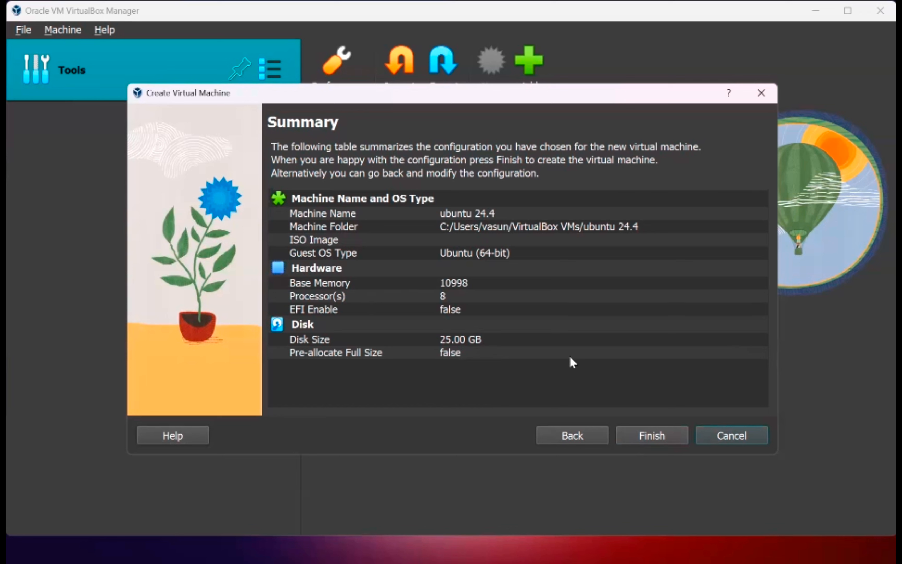
click(637, 435)
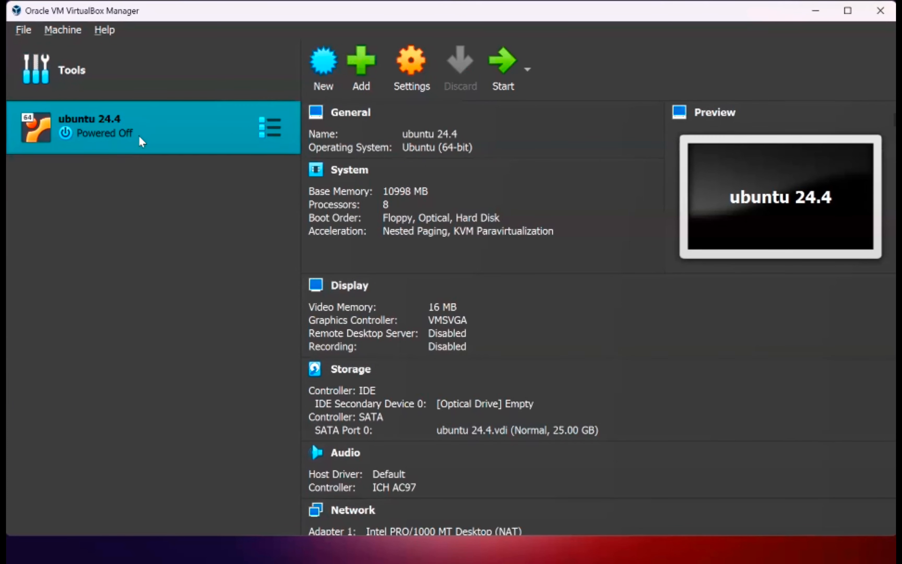
Step: Open ubuntu 24.4's Settings and select the empty IDE optical drive on the Storage page
right_click(142, 116)
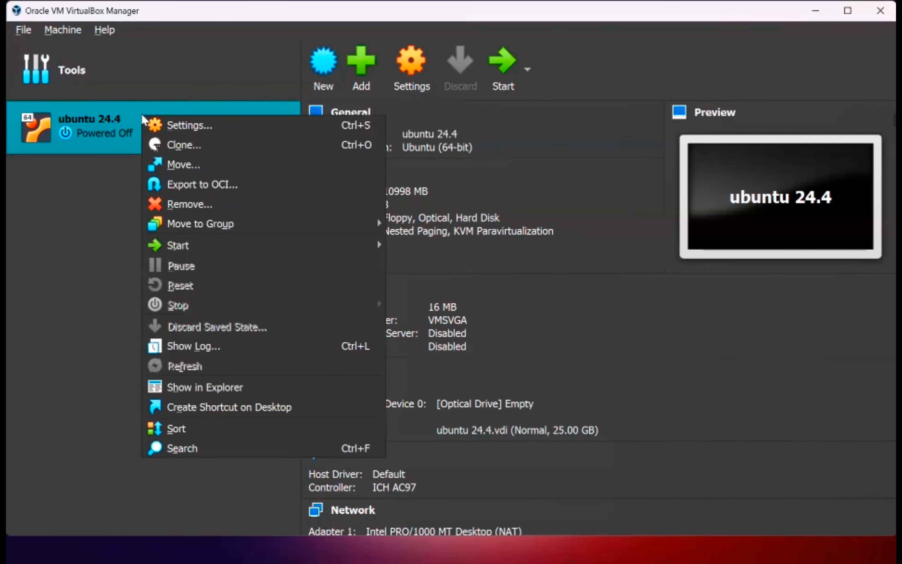
click(181, 128)
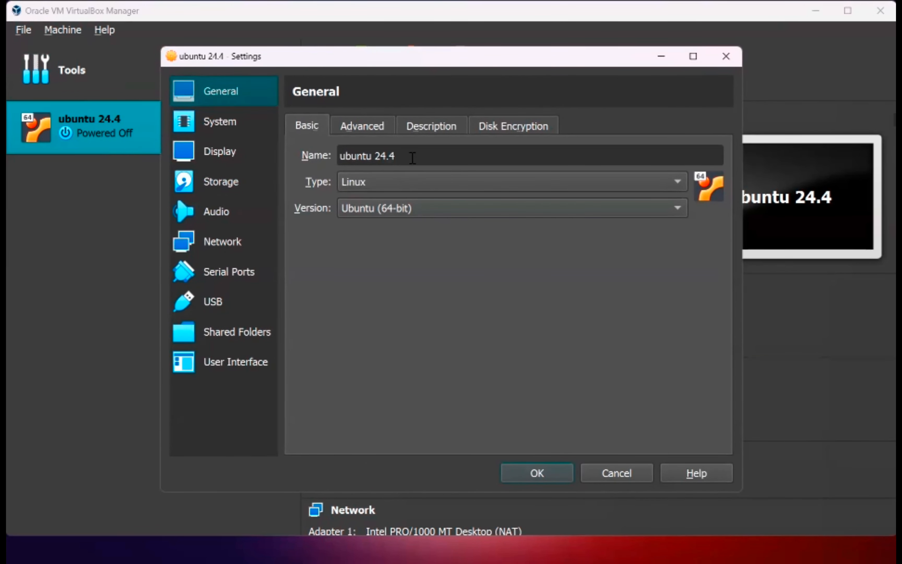
click(218, 125)
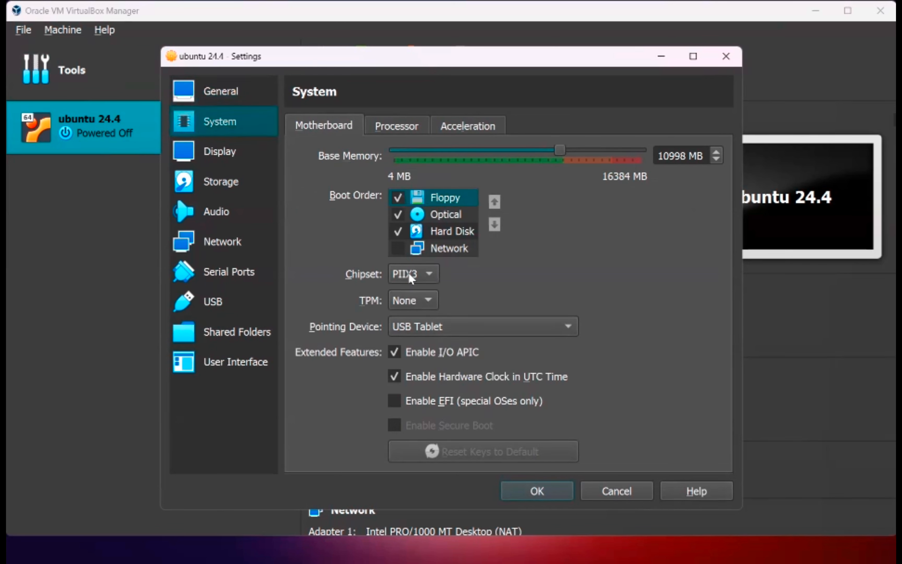
click(224, 150)
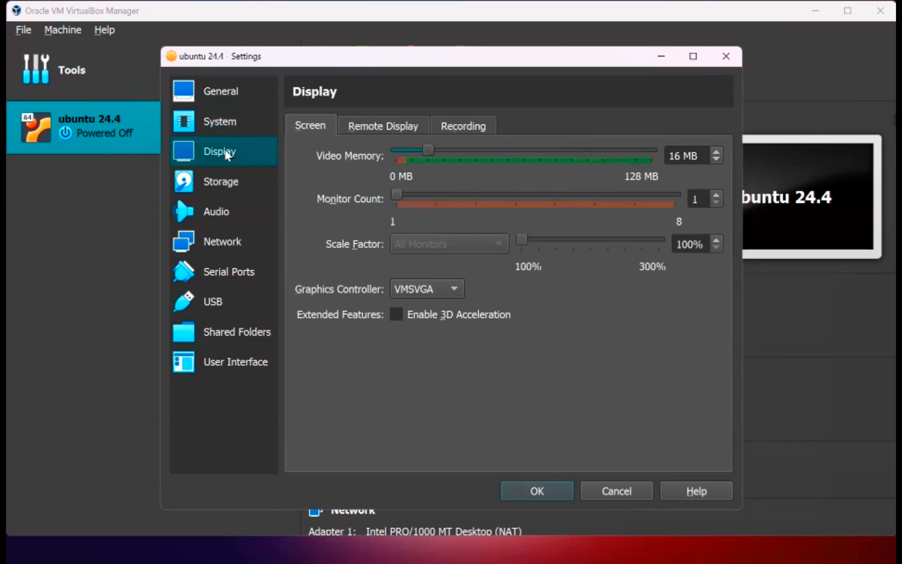
click(246, 182)
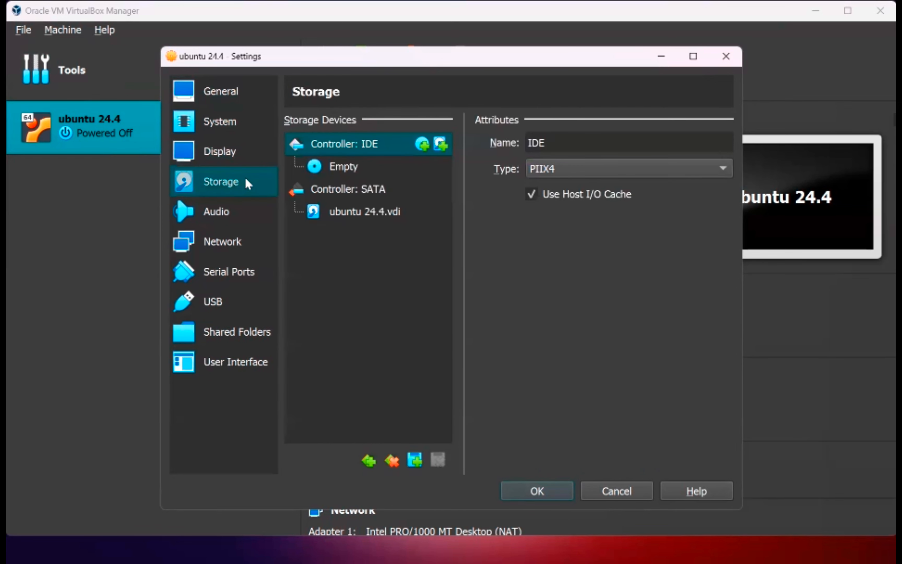
click(382, 169)
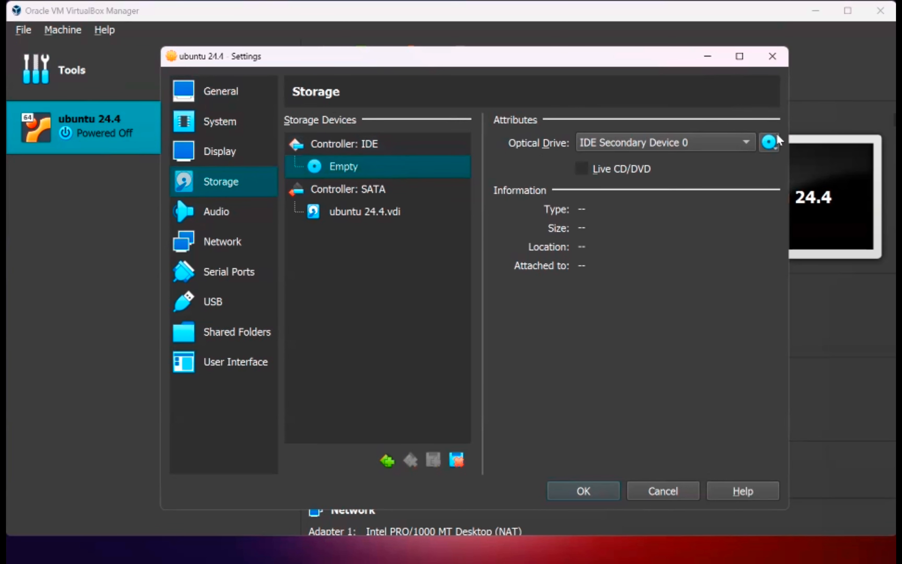
Step: Add ubuntu-24.04-desktop-amd64.iso from Downloads to the optical drive and save the settings
click(770, 142)
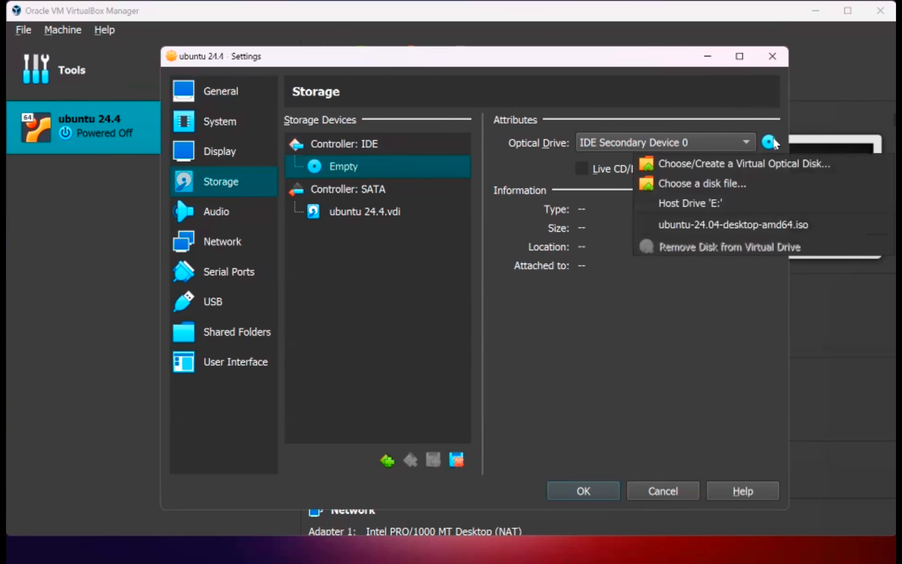
click(708, 166)
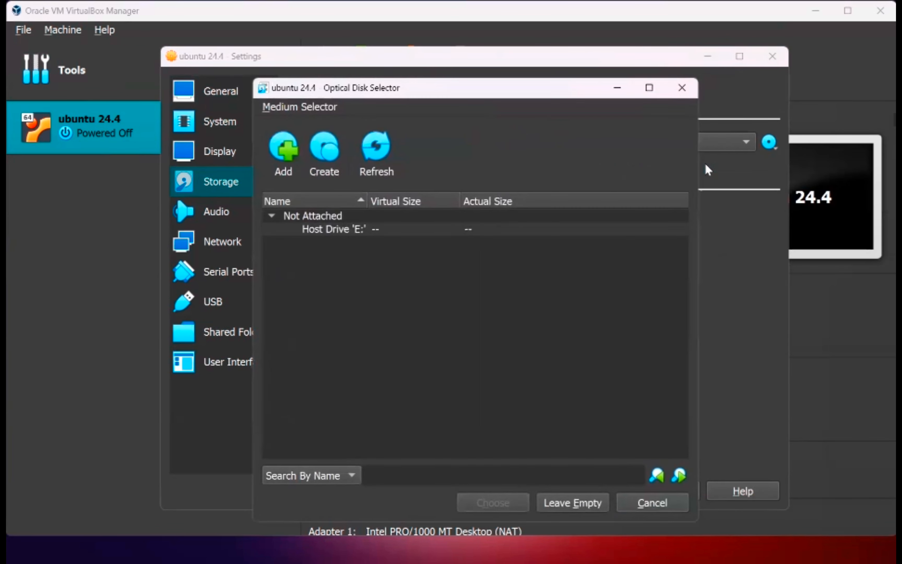
click(282, 171)
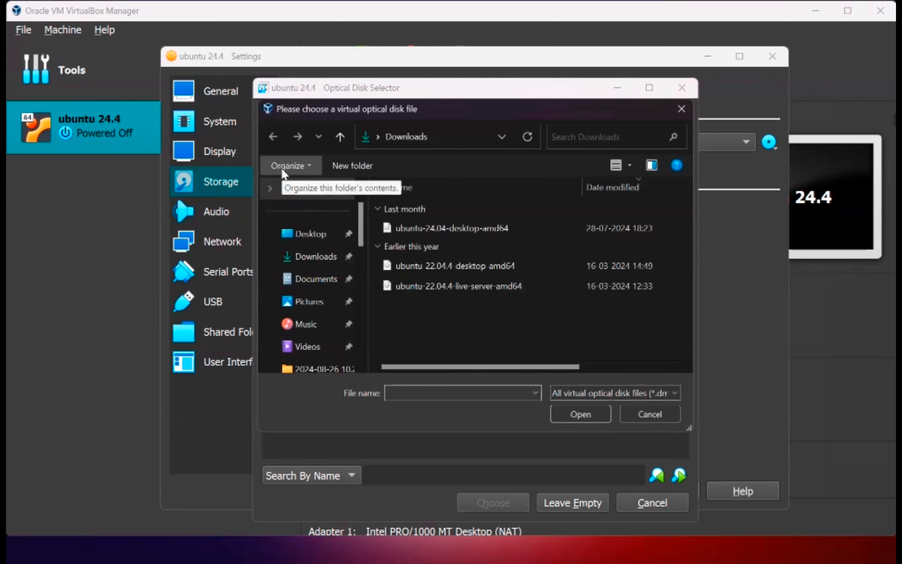
double_click(462, 228)
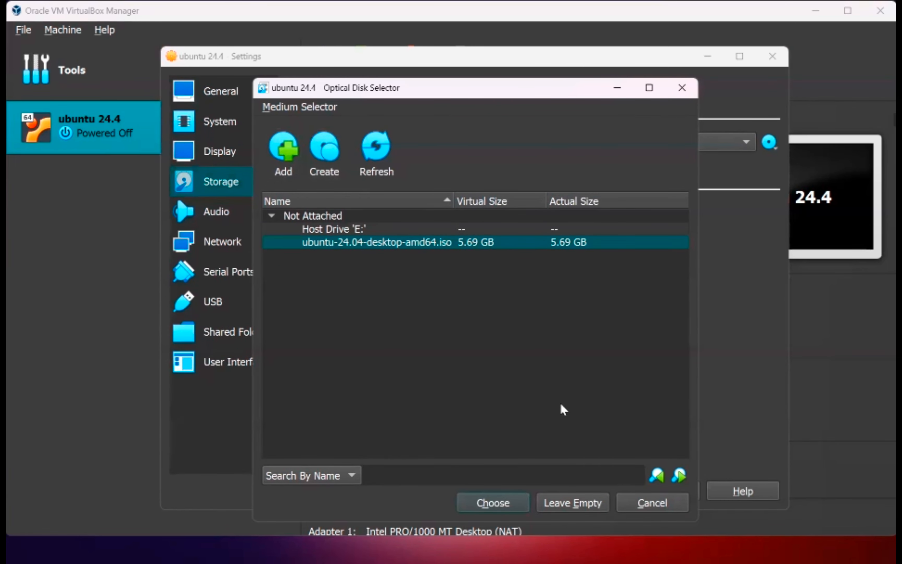
drag(571, 83, 568, 54)
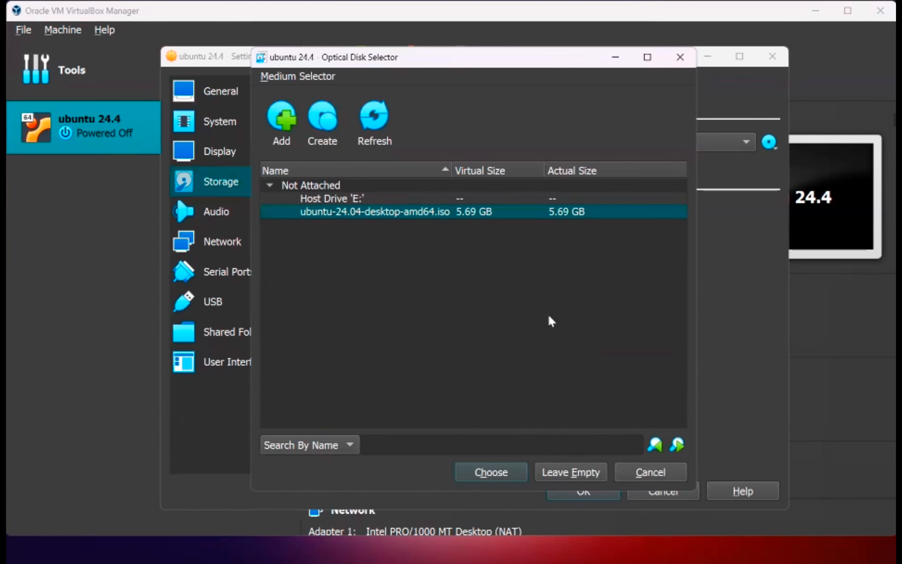
key(Return)
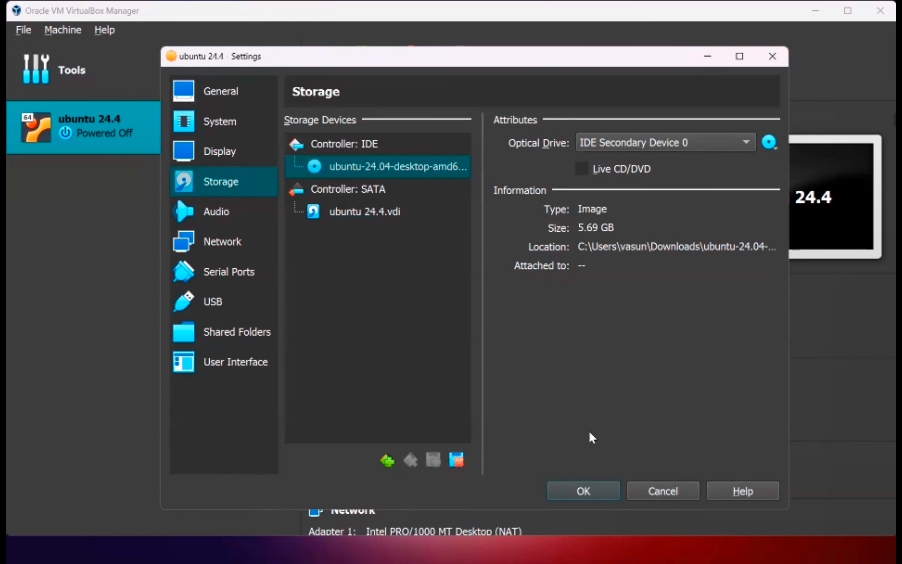
key(Return)
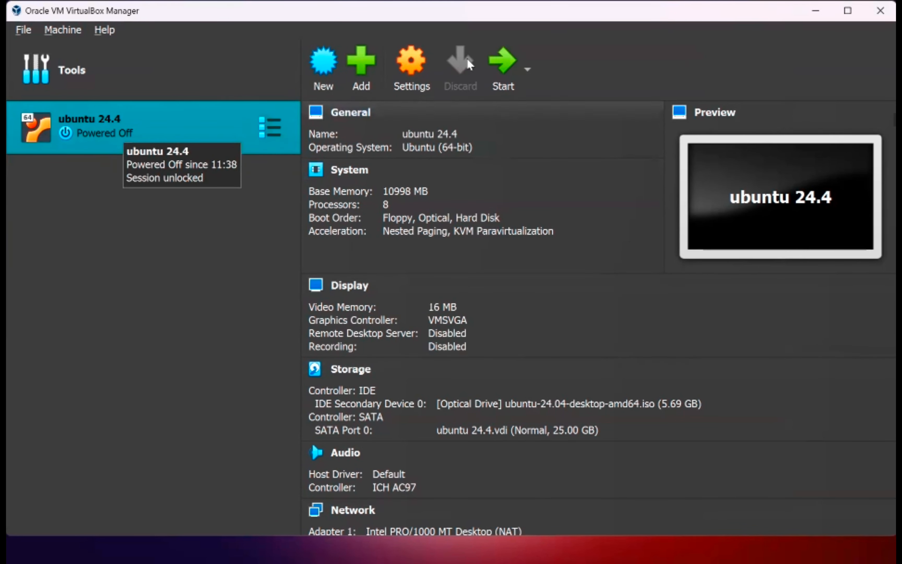
Step: Start ubuntu 24.4 and dismiss the auto-capture keyboard notification
click(500, 75)
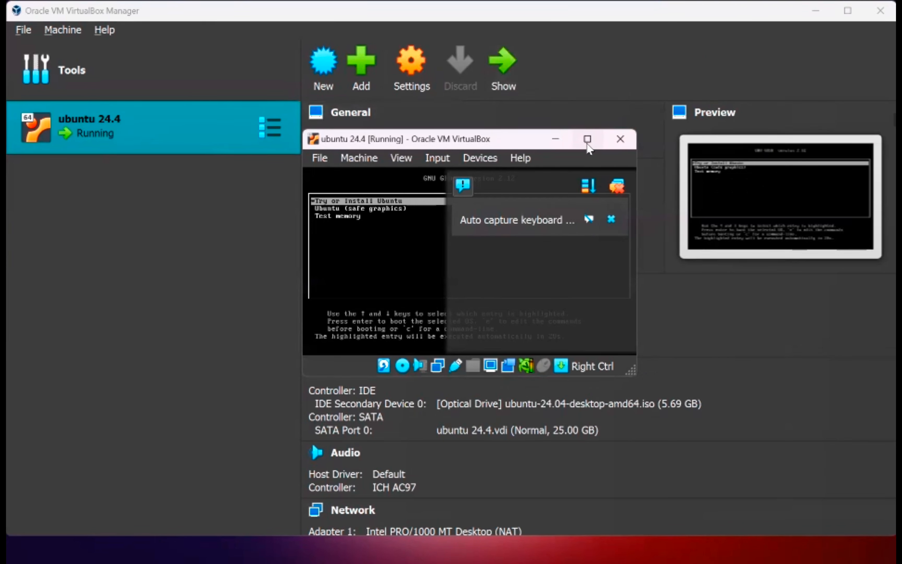
click(617, 220)
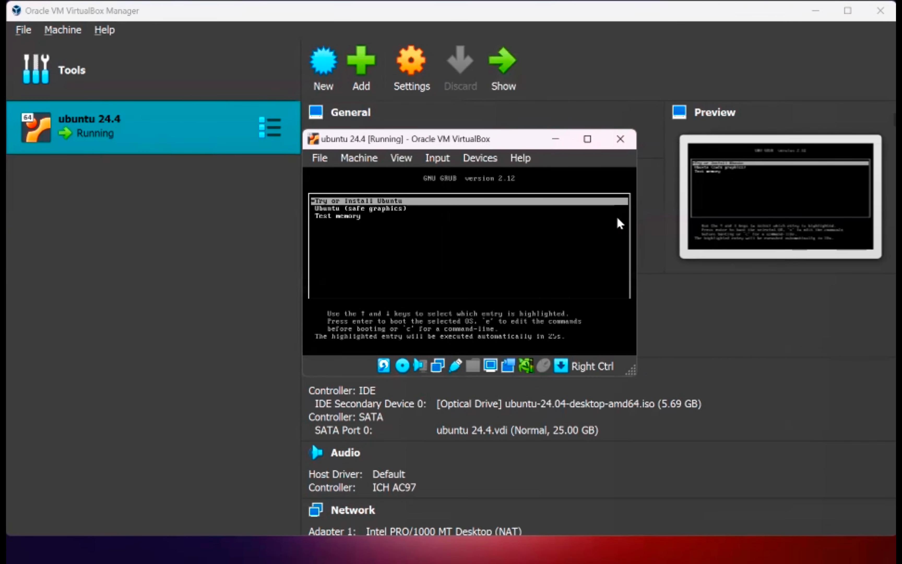
Step: Give the VM window mouse control while it boots to the Welcome to Ubuntu page
click(387, 205)
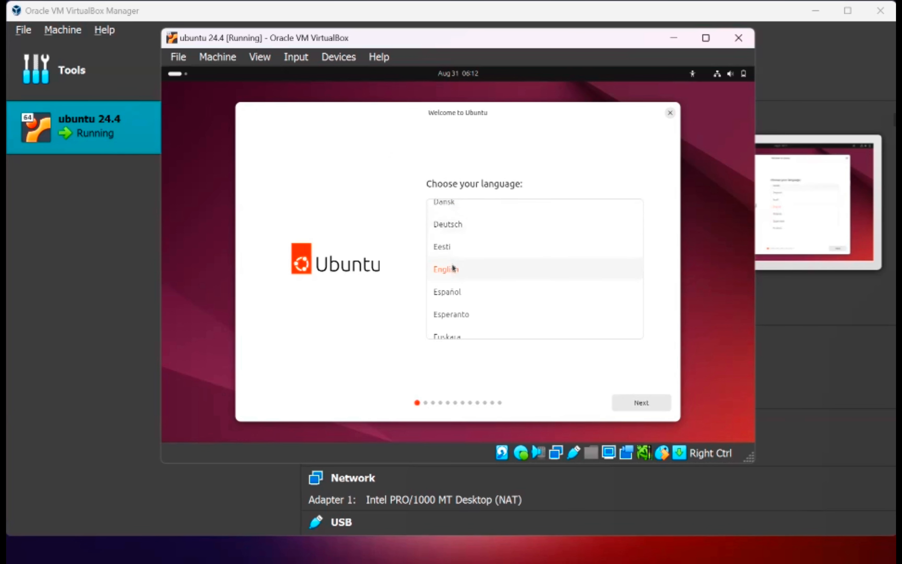
Step: Keep English, default accessibility, English (US) keyboard and wired connection, and skip the installer update
click(629, 408)
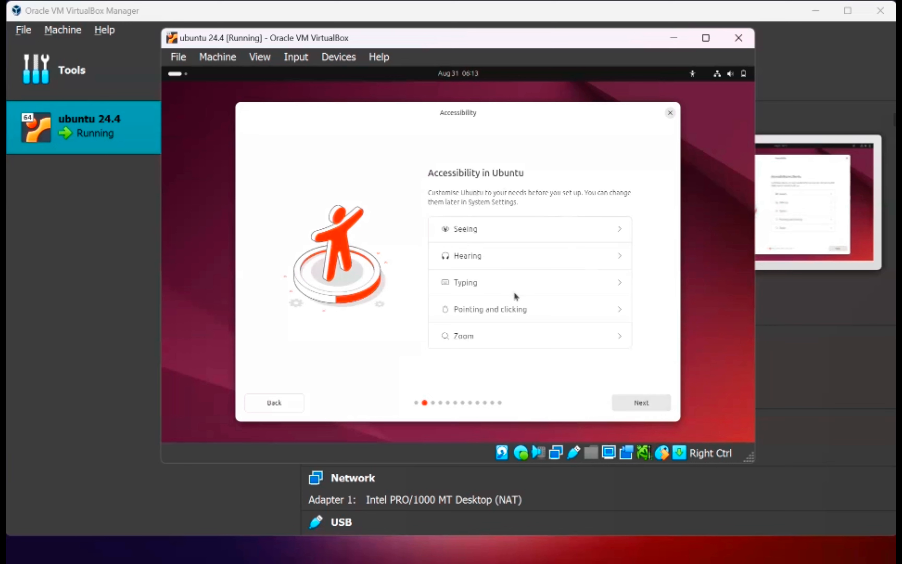
click(617, 402)
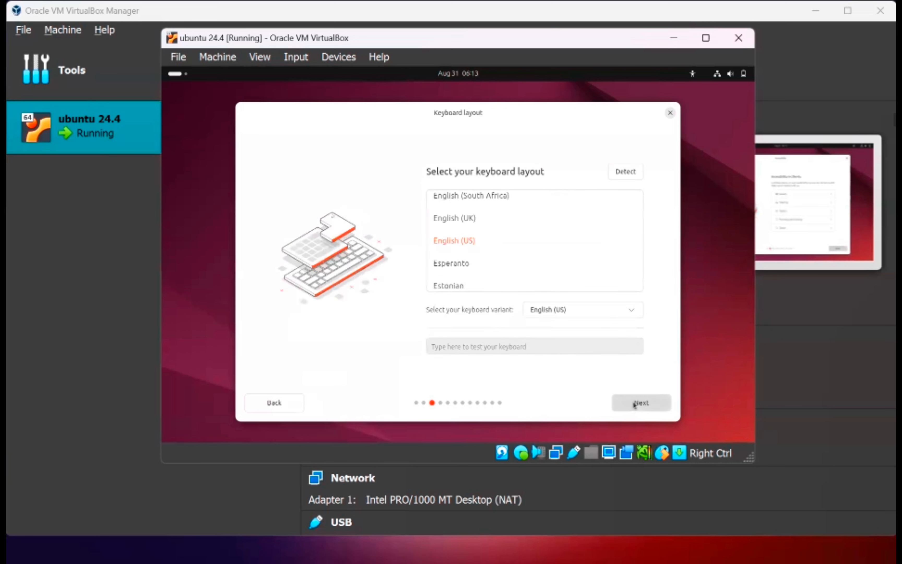
click(635, 404)
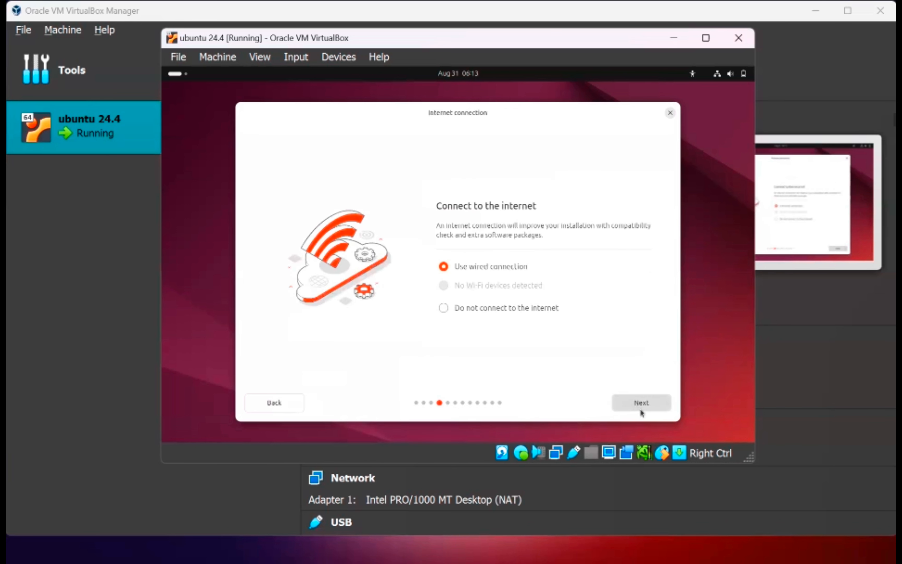
click(649, 409)
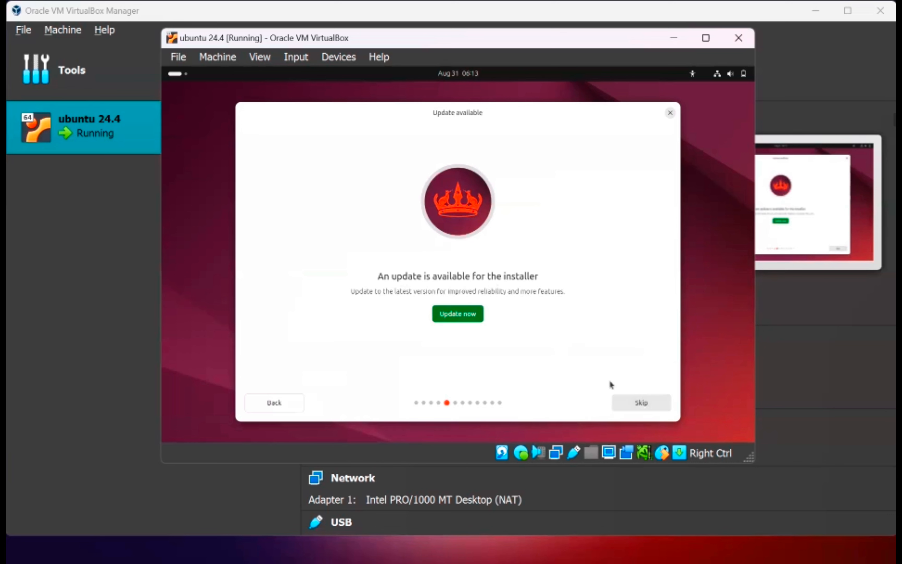
click(625, 401)
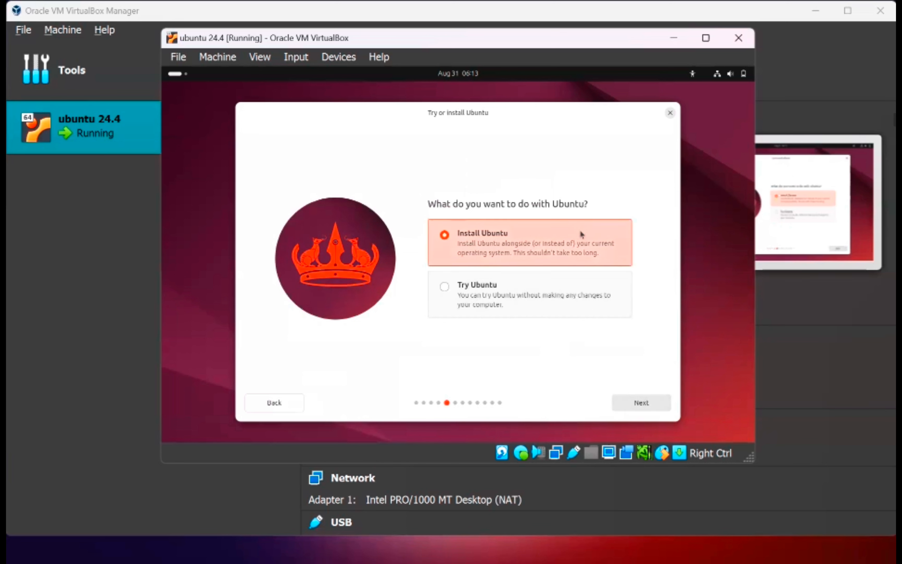
Step: Choose Install Ubuntu, interactive install, default apps, no proprietary software, and Erase disk and install
click(641, 403)
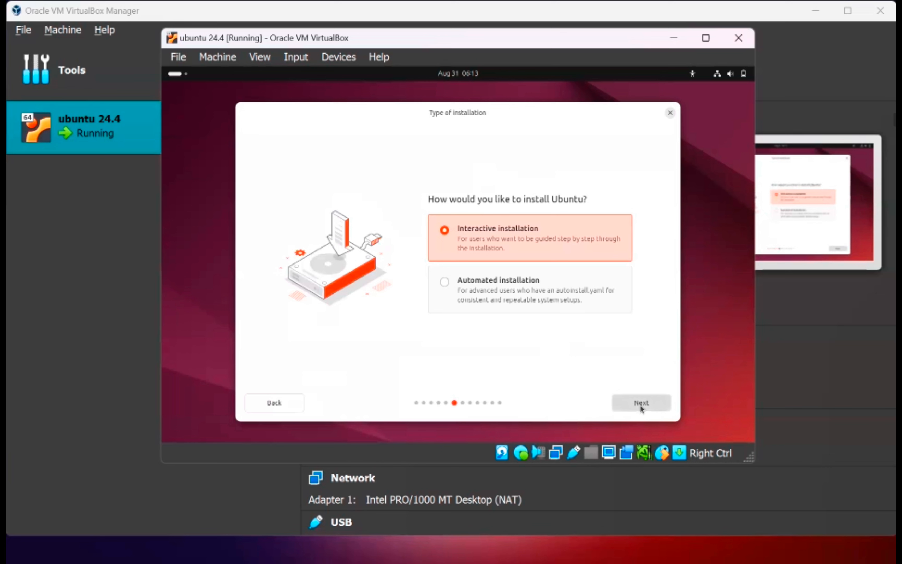
click(641, 404)
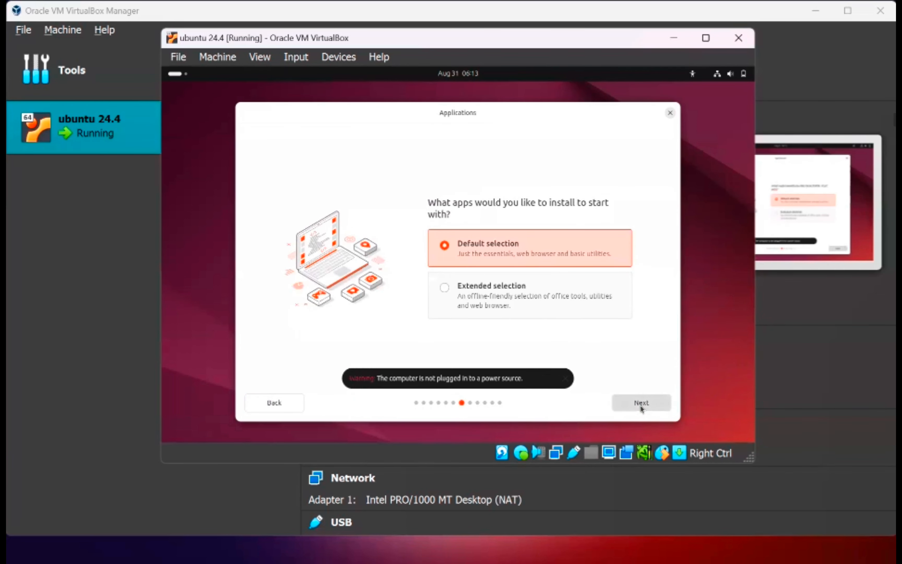
click(641, 404)
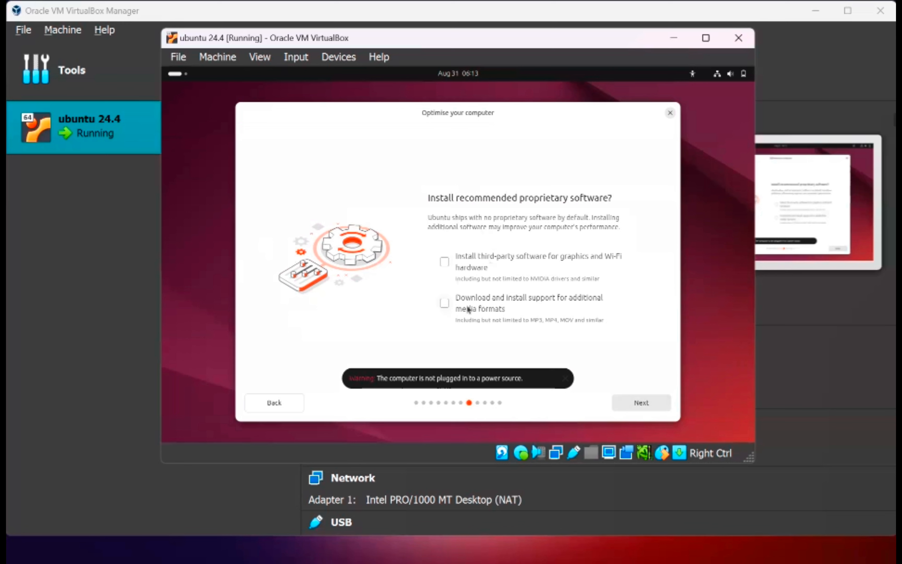
click(638, 406)
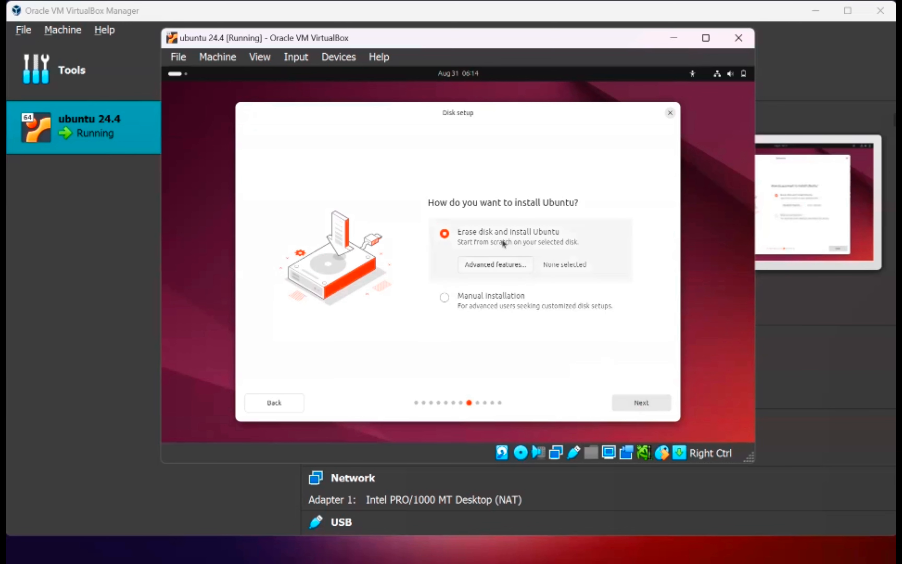
click(648, 401)
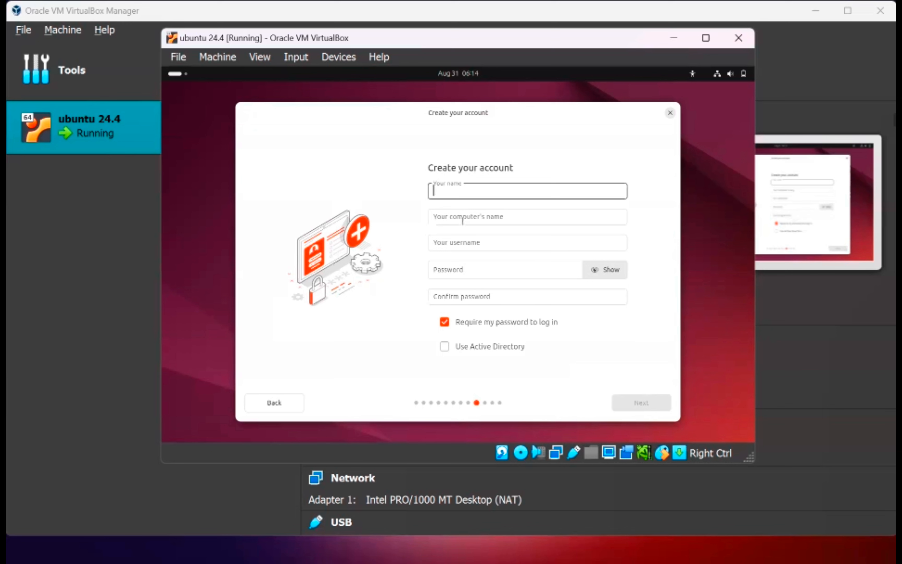
Step: Enter name 'Ubuntu 24.0' and the account password twice, keep Asia/Kolkata, and click Install
text(Ubuntu)
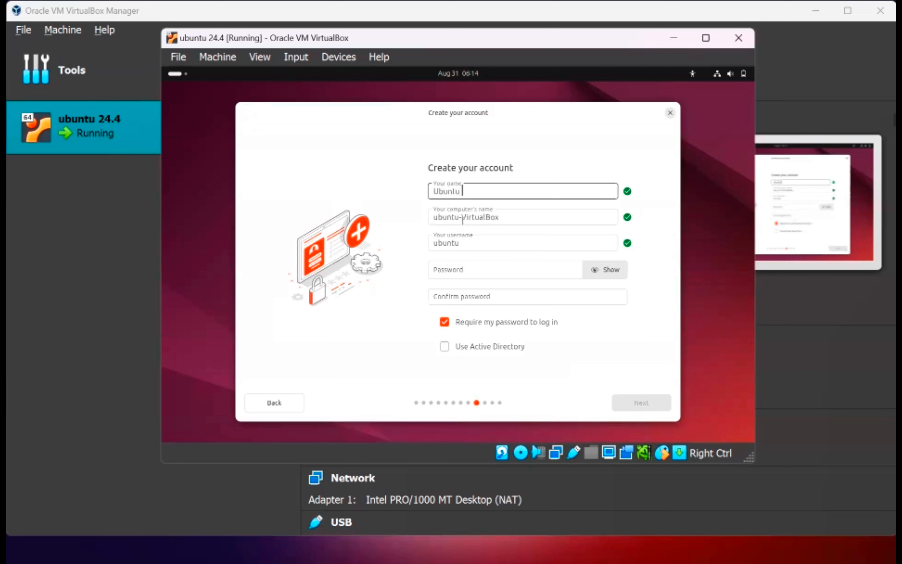
text( 24.04)
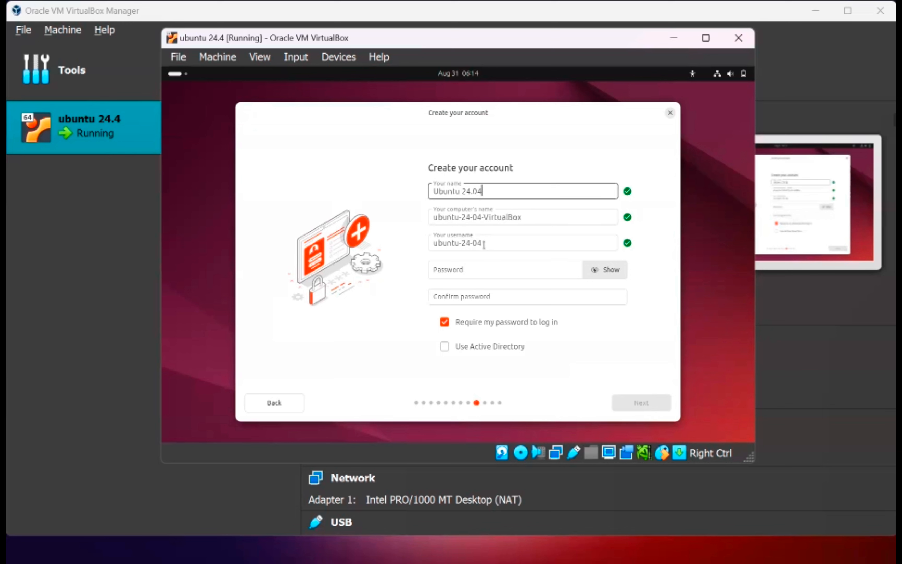
click(479, 270)
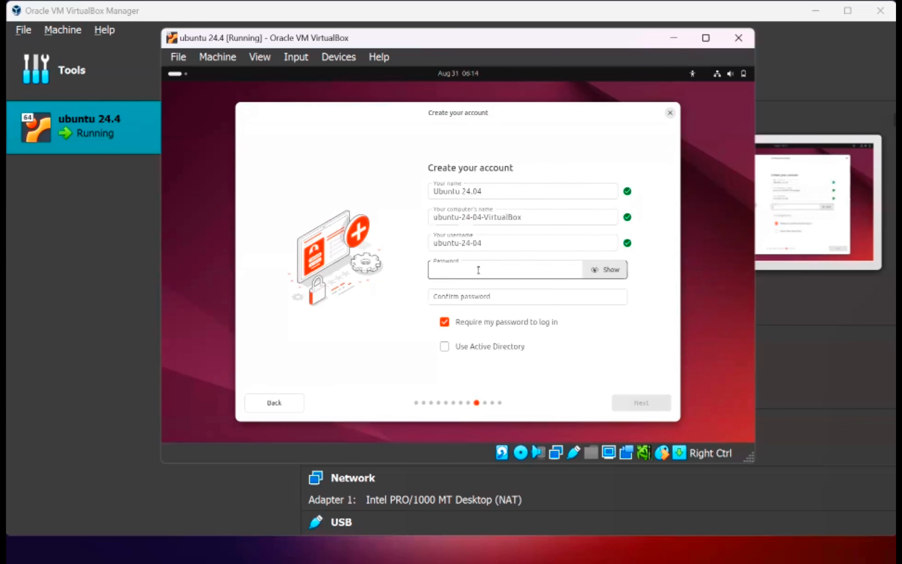
text(p)
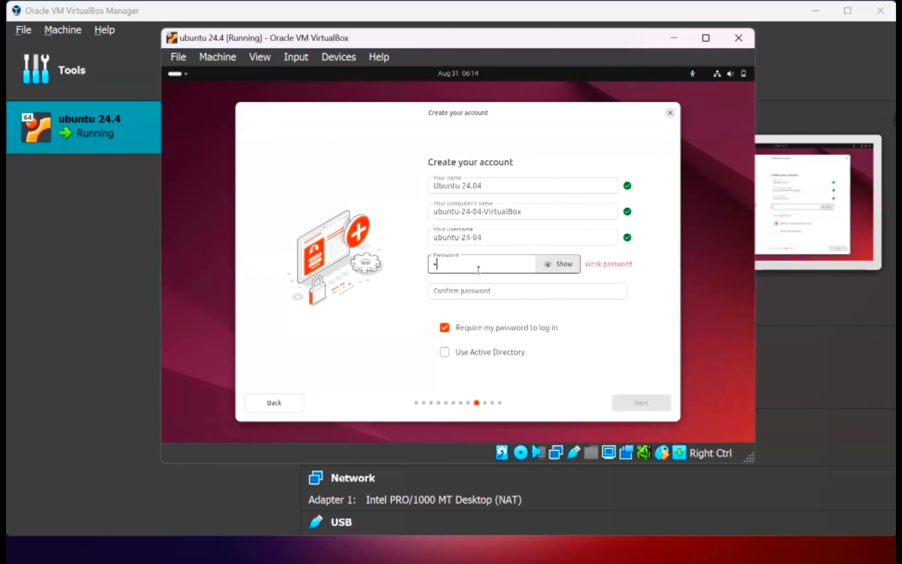
text(asswd)
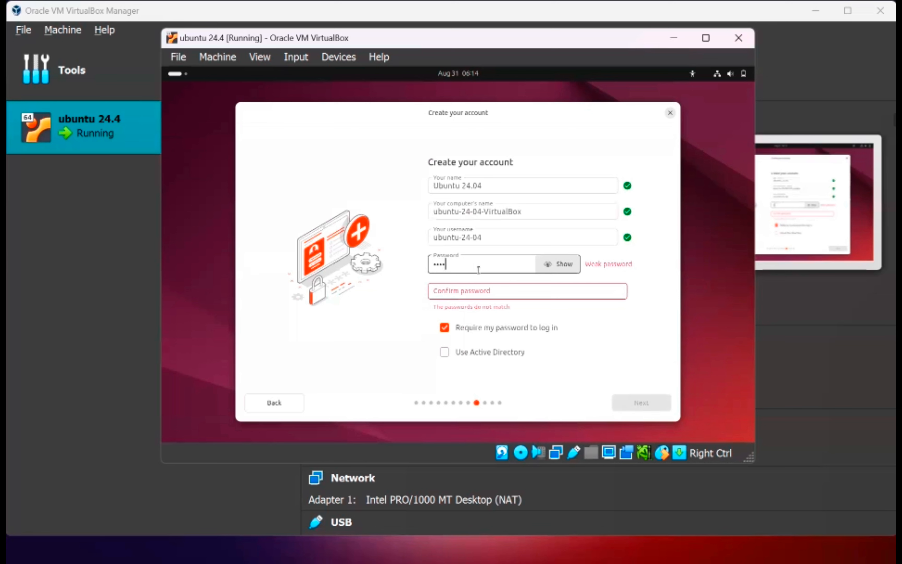
click(480, 291)
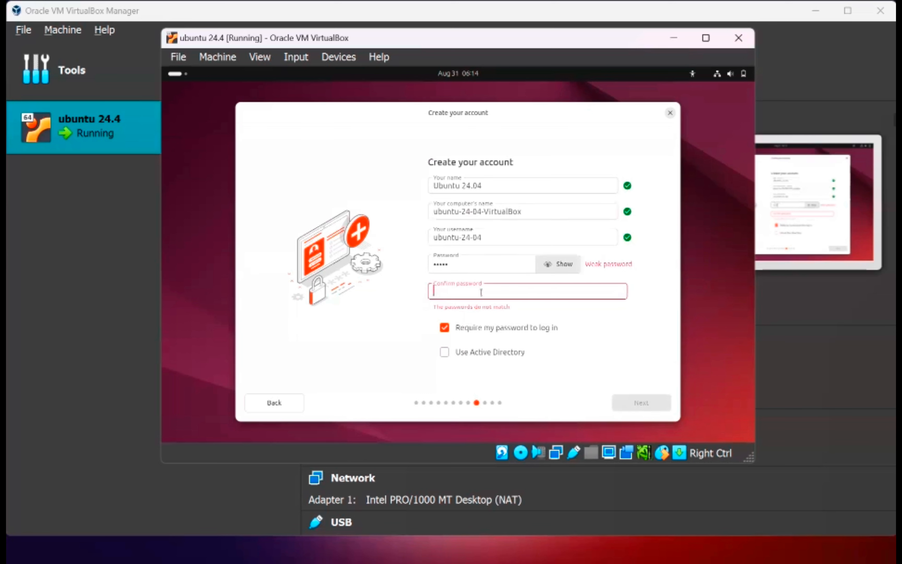
text(passwd)
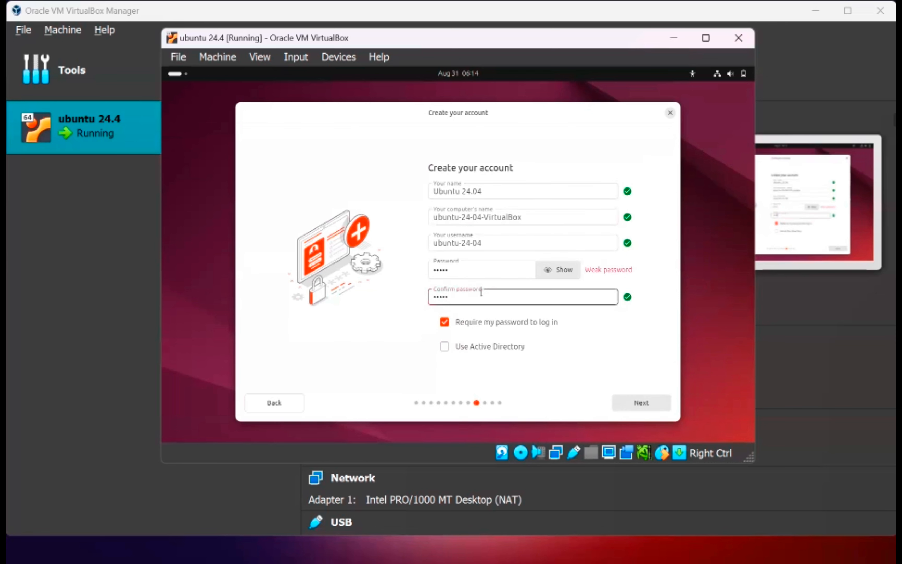
click(642, 403)
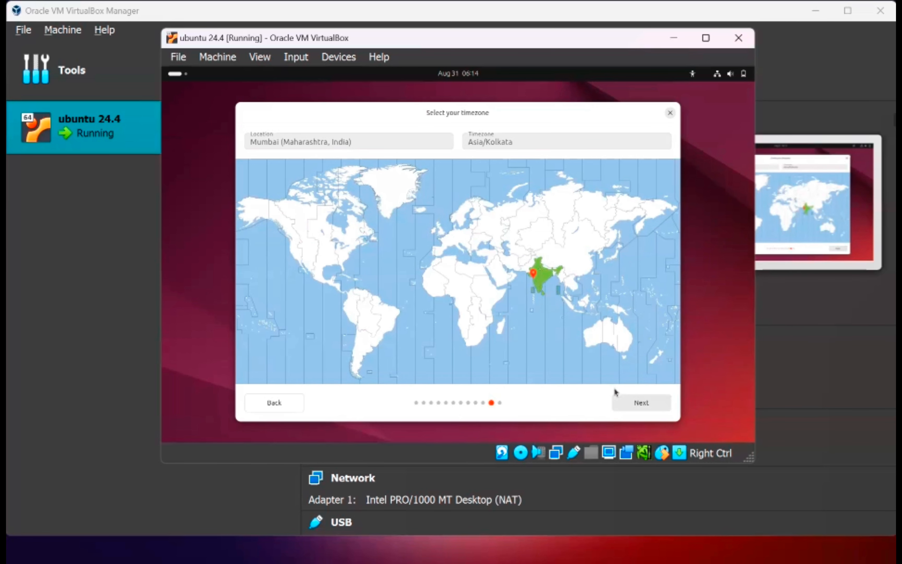
click(624, 404)
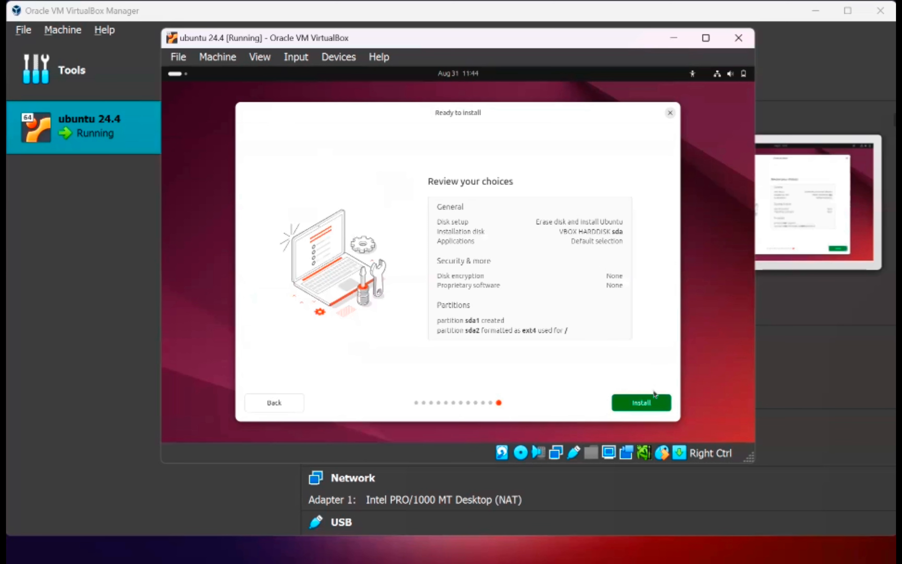
click(648, 401)
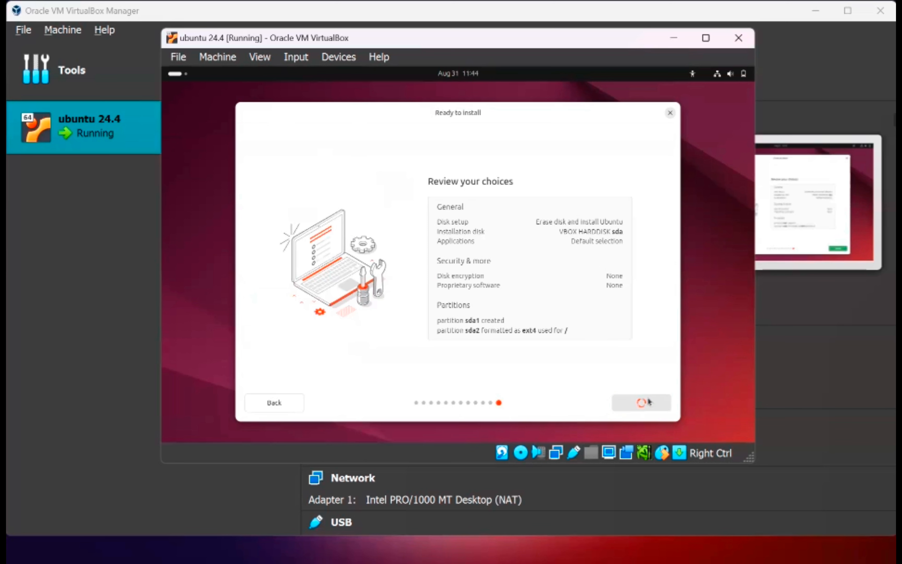